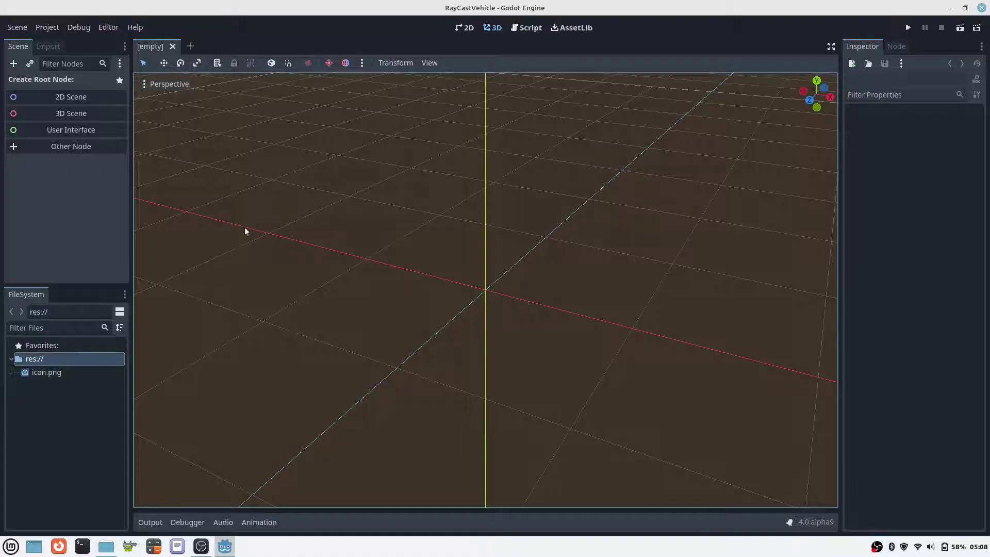
Create a new scene with a 3D root node and rename that node WheelController.
{"action": "left_click", "coordinate": [37, 114]}
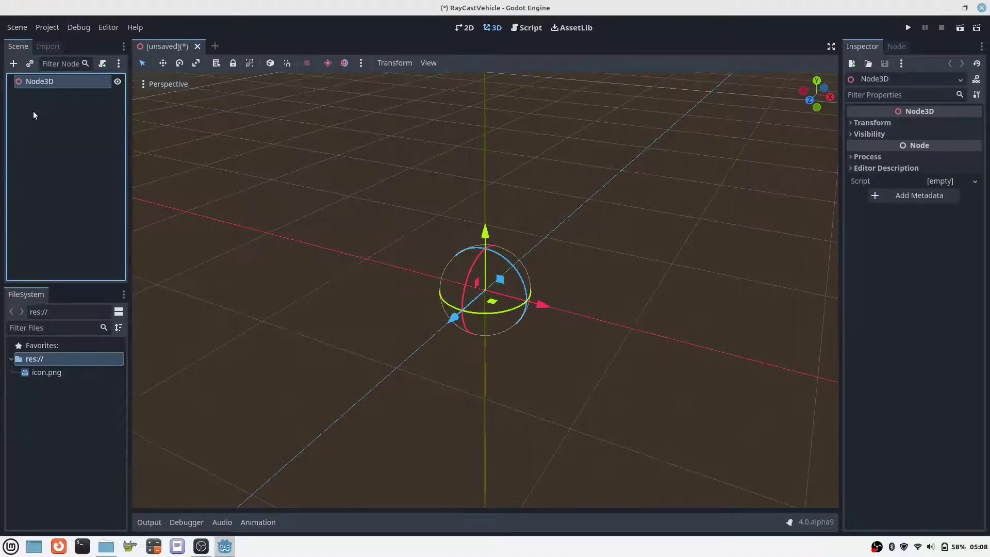
{"action": "double_click", "coordinate": [54, 84]}
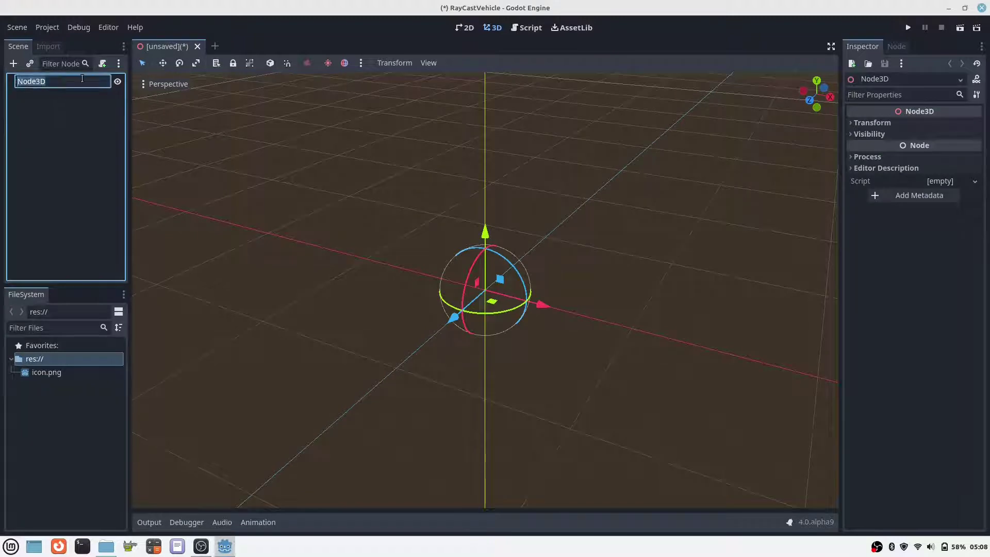
{"action": "type", "text": "WheelController"}
{"action": "key", "text": "Return"}
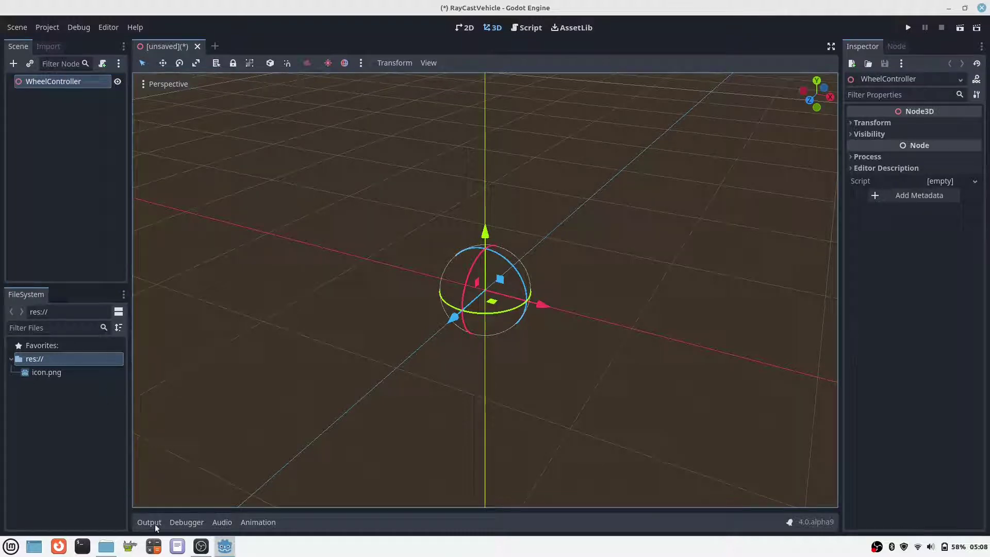
Copy WheelController.gd from the Assets folder in the file manager into res:// and attach it to the WheelController node.
{"action": "left_click", "coordinate": [106, 545]}
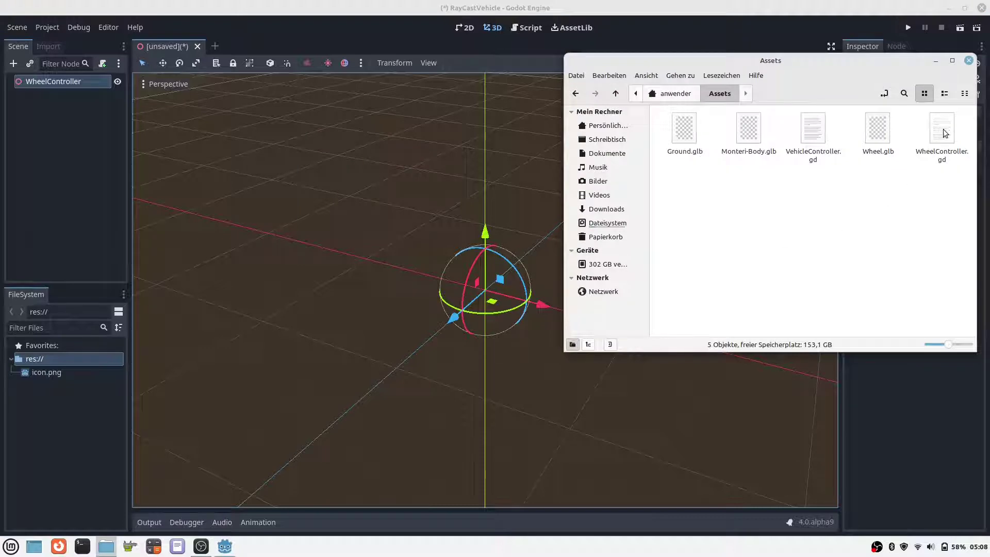
{"action": "left_click_drag", "start_coordinate": [944, 133], "coordinate": [68, 429]}
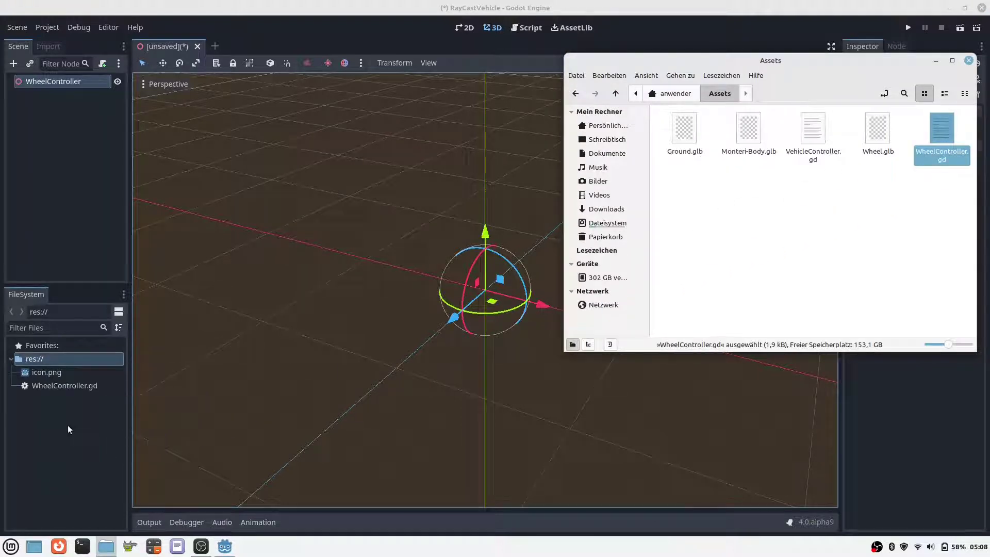
{"action": "left_click", "coordinate": [80, 153]}
{"action": "left_click", "coordinate": [54, 81]}
{"action": "left_click", "coordinate": [102, 63]}
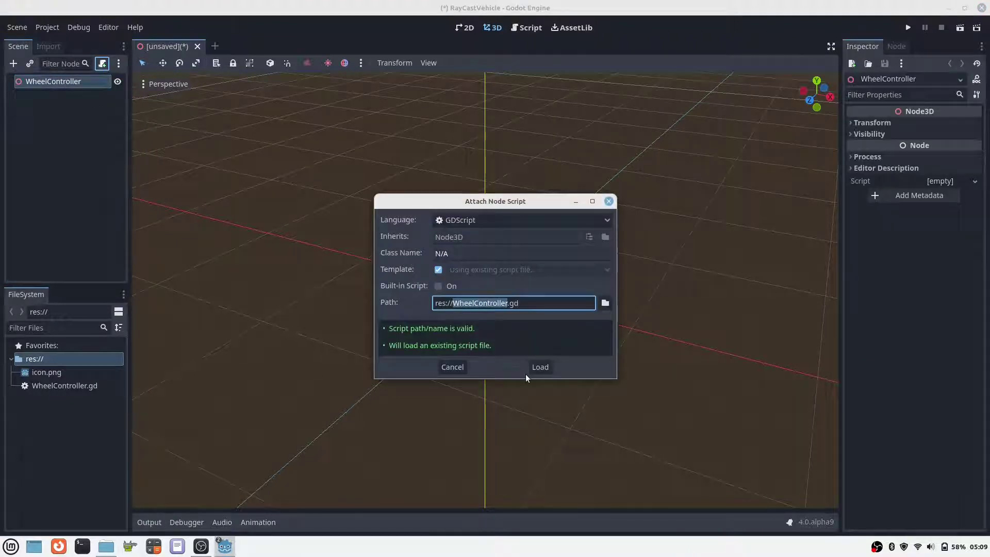
{"action": "left_click", "coordinate": [539, 366]}
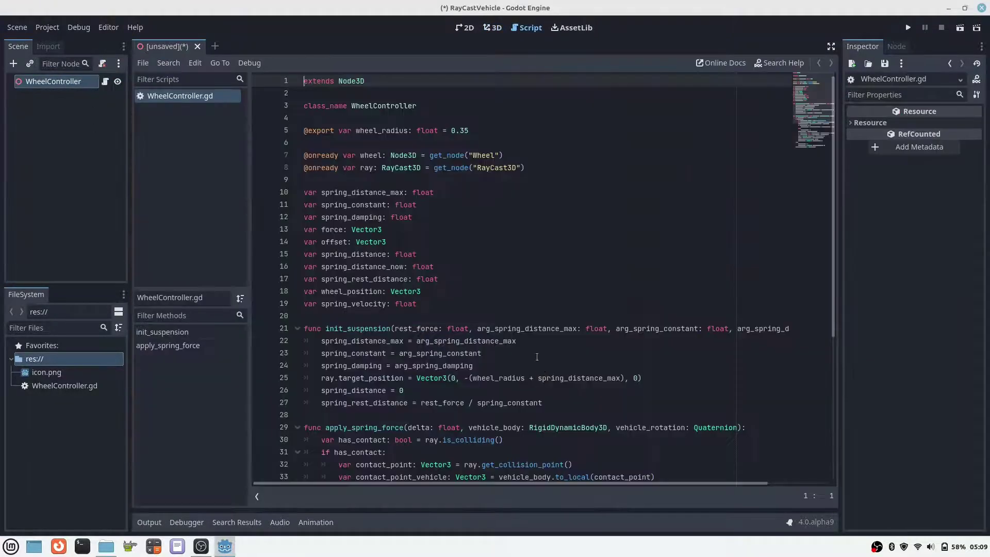
{"action": "scroll", "coordinate": [496, 308], "scroll_direction": "down", "scroll_amount": 6}
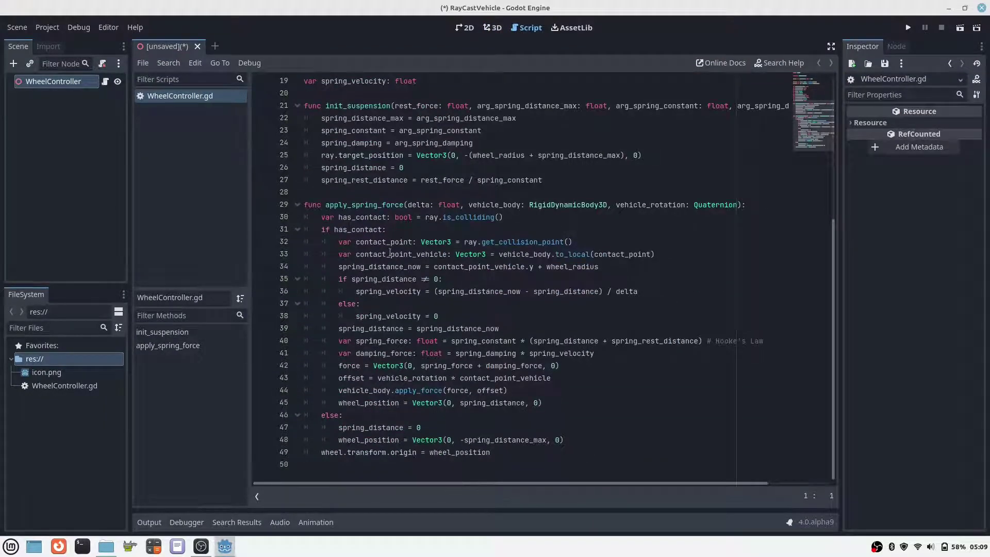
Add a RayCast3D node as a child of WheelController.
{"action": "left_click", "coordinate": [50, 82]}
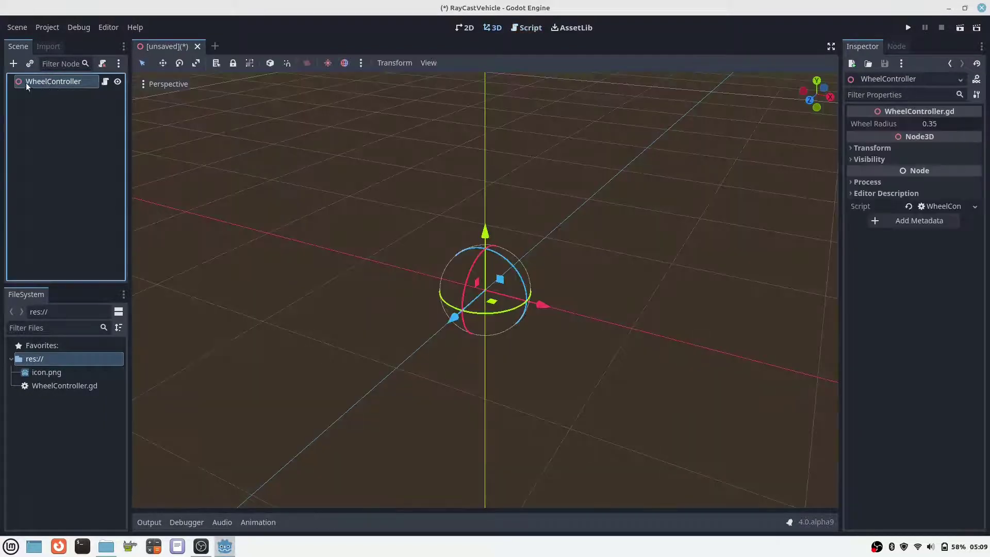
{"action": "left_click", "coordinate": [13, 64]}
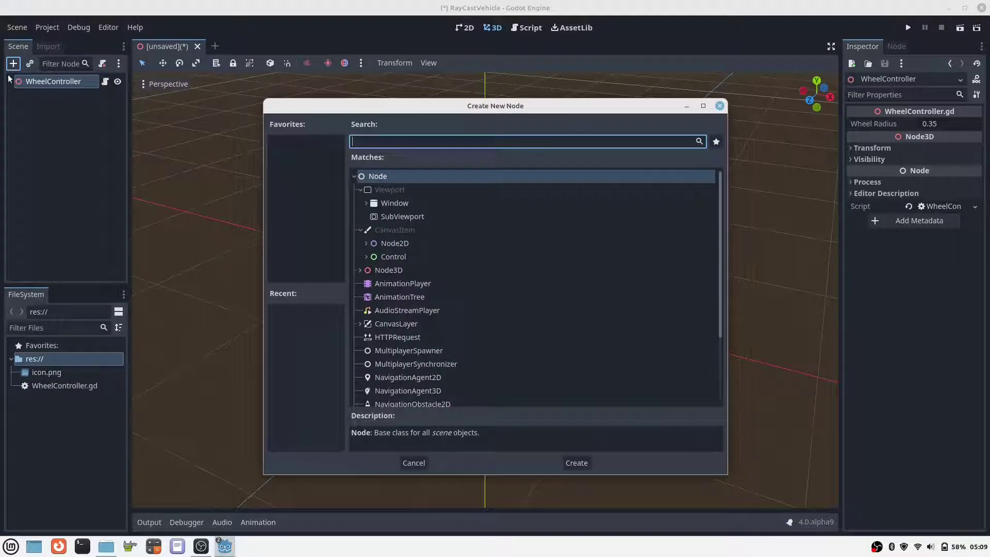
{"action": "type", "text": "ray"}
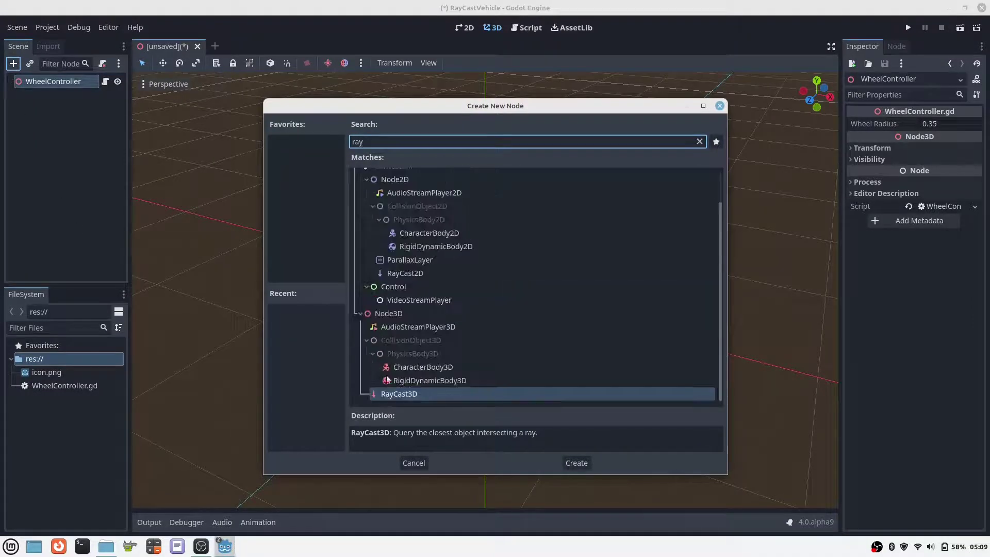
{"action": "left_click", "coordinate": [573, 461]}
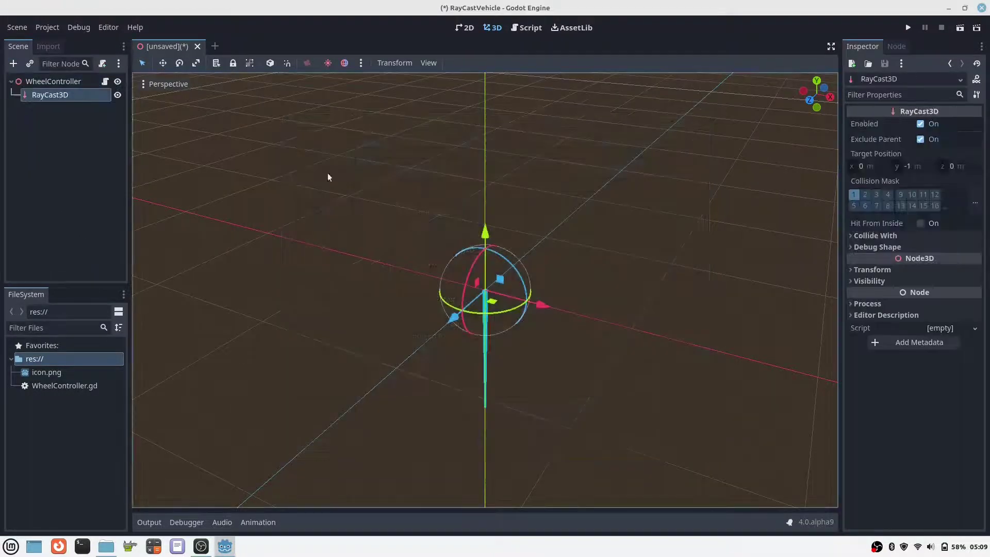
Save the wheel scene as wheel_controller.tscn in res:// and close it.
{"action": "left_click", "coordinate": [52, 81]}
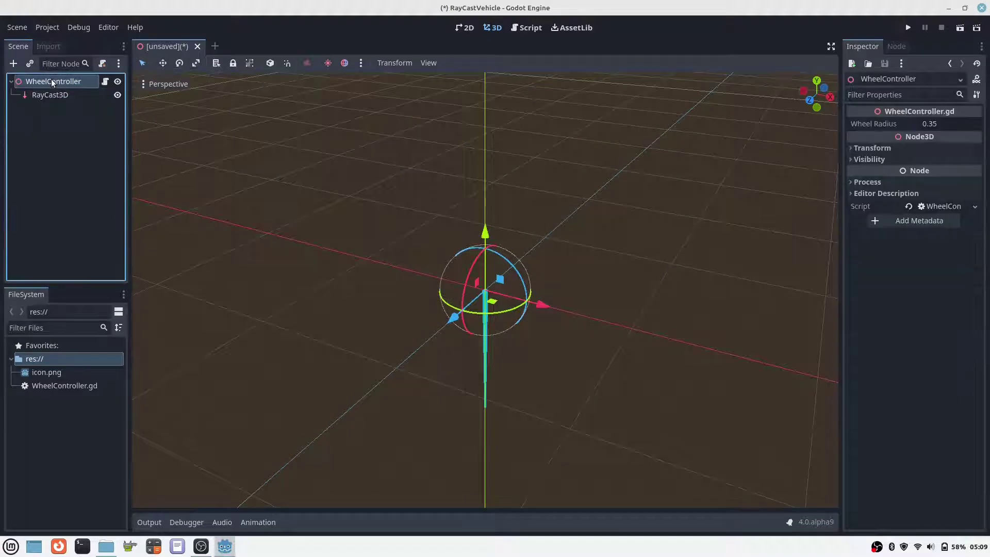
{"action": "left_click", "coordinate": [20, 26]}
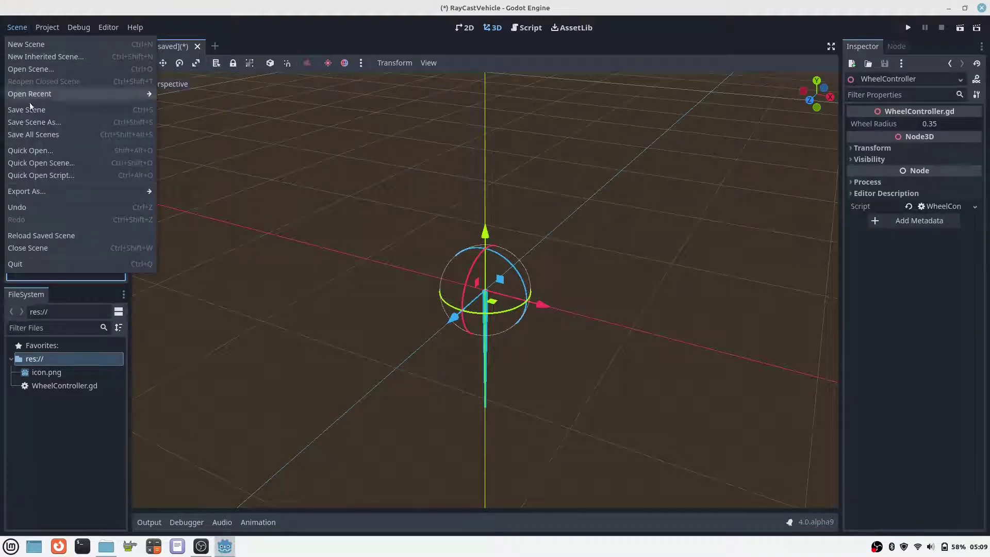
{"action": "left_click", "coordinate": [57, 110]}
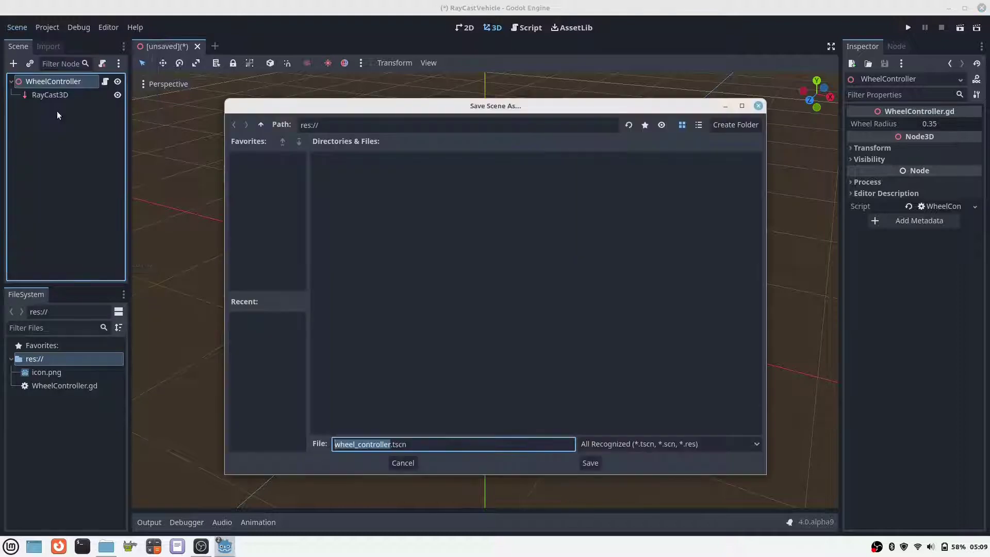
{"action": "left_click", "coordinate": [595, 462]}
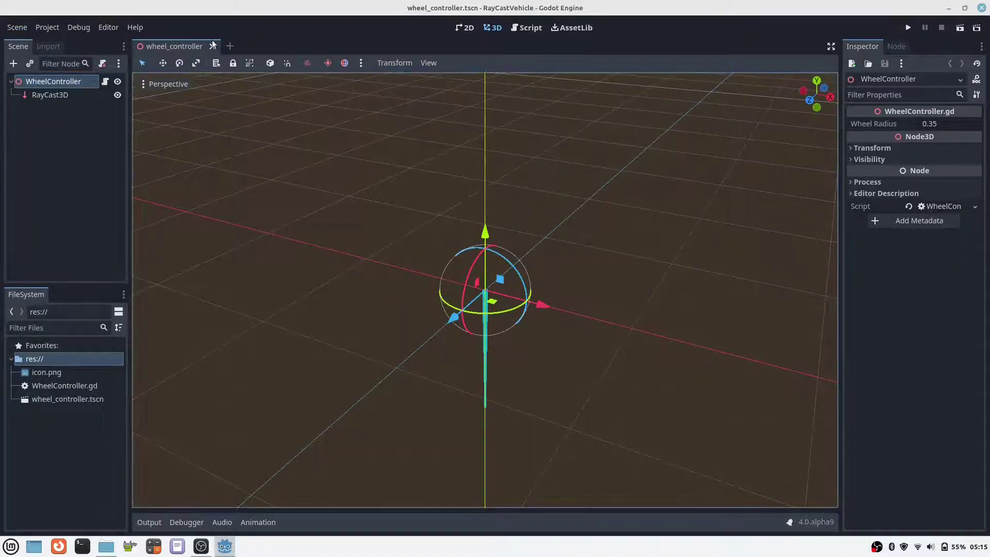
{"action": "left_click", "coordinate": [213, 48]}
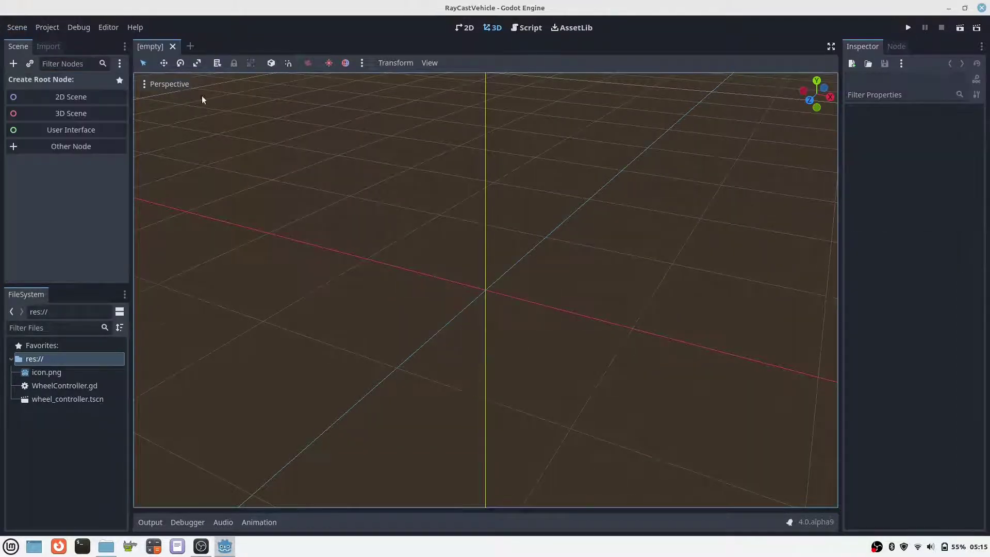
Create a RigidDynamicBody3D root node in the empty scene and rename it VehicleController.
{"action": "left_click", "coordinate": [14, 64]}
{"action": "left_click", "coordinate": [444, 380]}
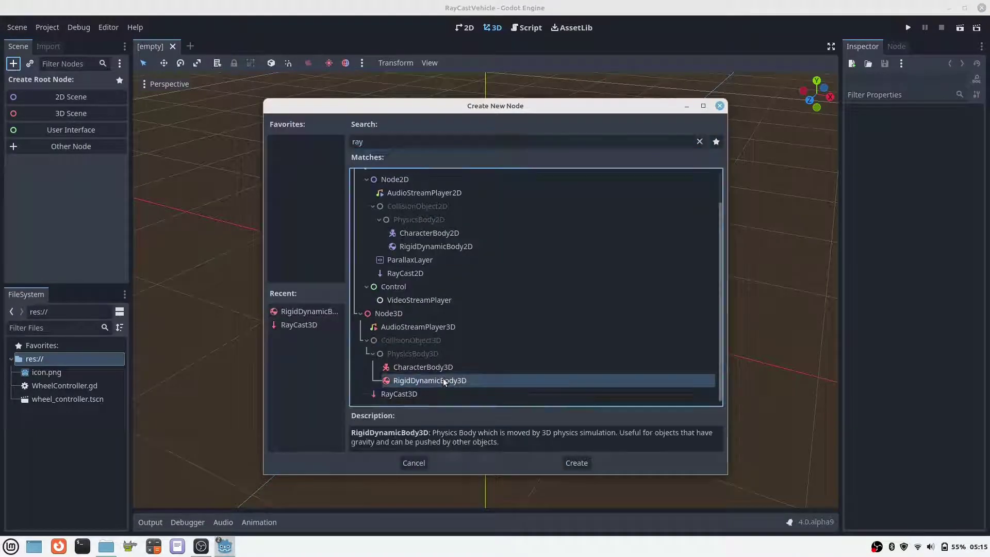
{"action": "left_click", "coordinate": [575, 463]}
{"action": "left_click", "coordinate": [53, 82]}
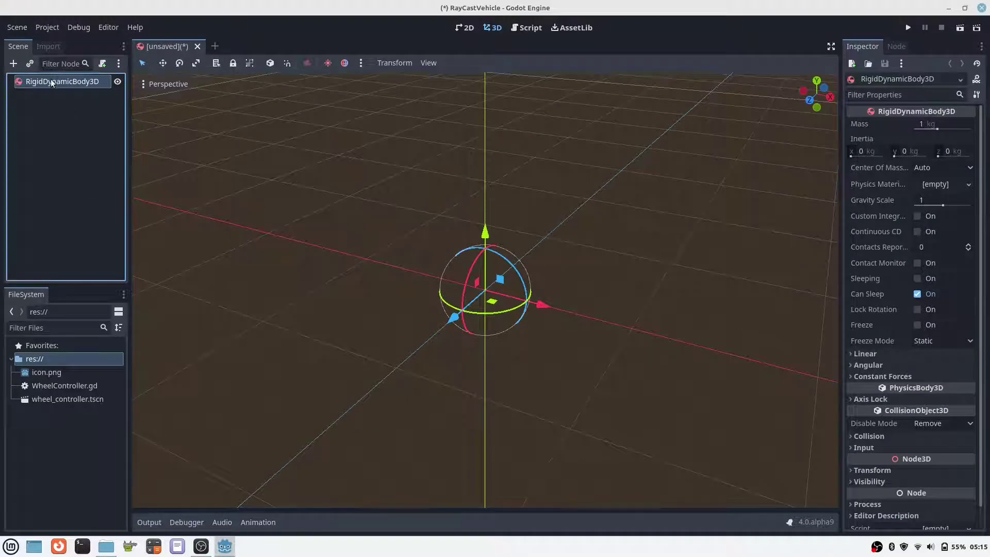
{"action": "left_click", "coordinate": [54, 82]}
{"action": "type", "text": "VehicleController"}
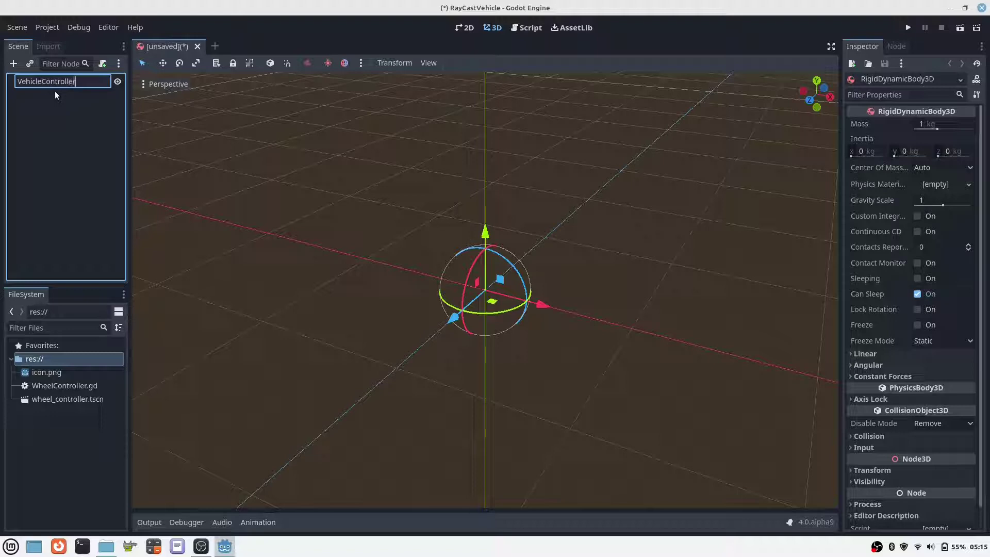
{"action": "key", "text": "Return"}
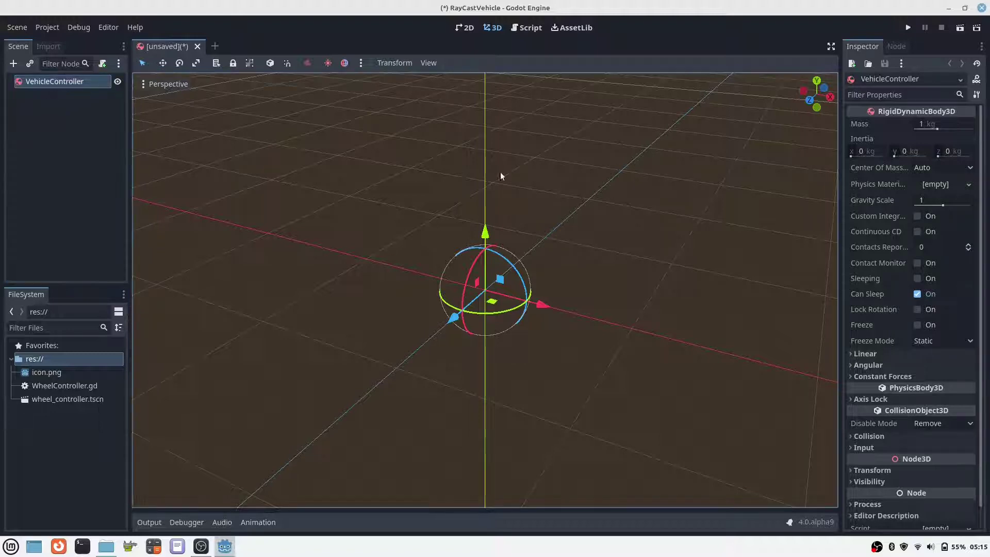
Set the mass of the VehicleController body to 1480 kg.
{"action": "left_click", "coordinate": [921, 127]}
{"action": "type", "text": "148"}
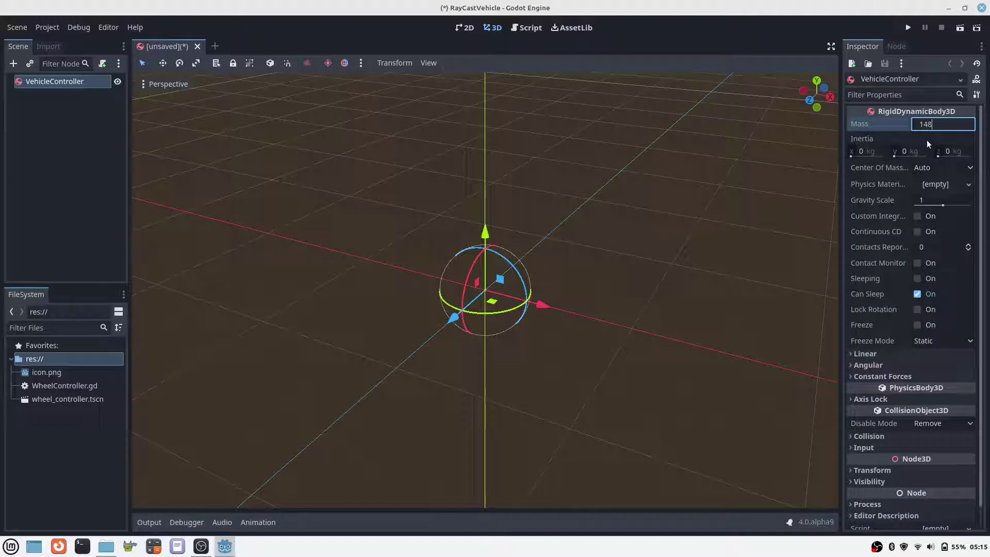
{"action": "type", "text": "0"}
{"action": "key", "text": "Return"}
Copy VehicleController.gd from the Assets folder in the file manager into res:// and attach it to the VehicleController node.
{"action": "left_click", "coordinate": [106, 546]}
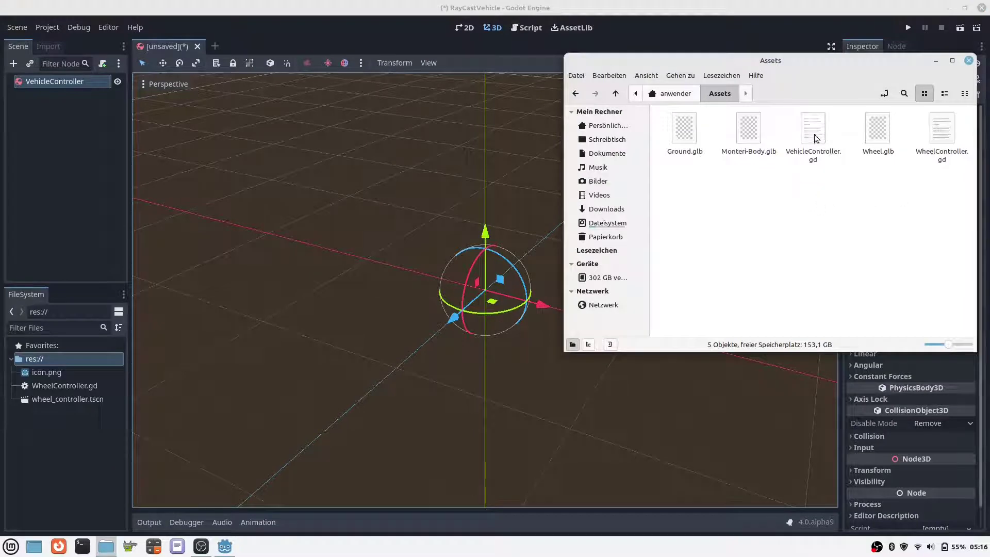
{"action": "left_click_drag", "start_coordinate": [812, 130], "coordinate": [54, 456]}
{"action": "left_click", "coordinate": [77, 202]}
{"action": "left_click", "coordinate": [61, 81]}
{"action": "left_click", "coordinate": [102, 63]}
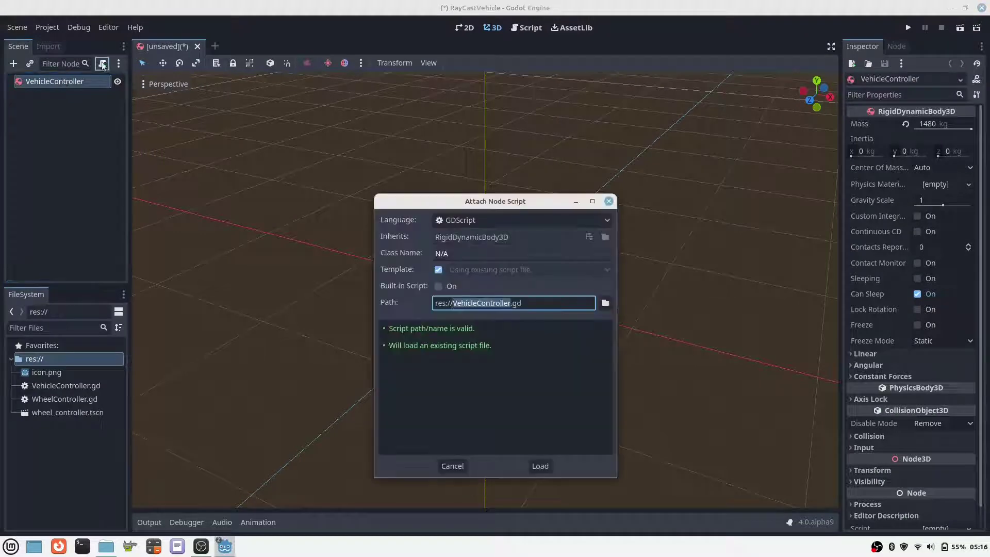
{"action": "left_click", "coordinate": [539, 464]}
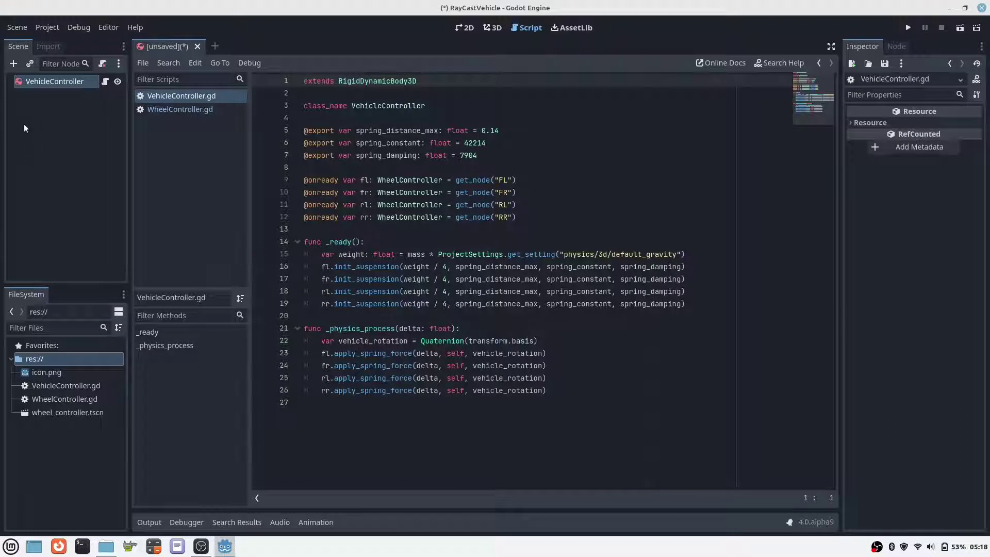
Save the vehicle scene as vehicle_controller.tscn in res://.
{"action": "left_click", "coordinate": [17, 27]}
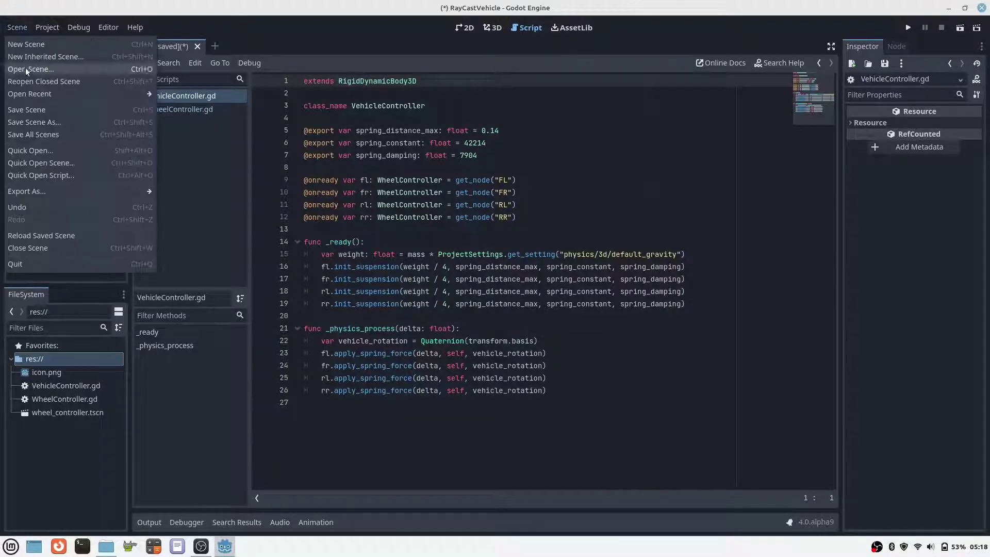
{"action": "left_click", "coordinate": [37, 110]}
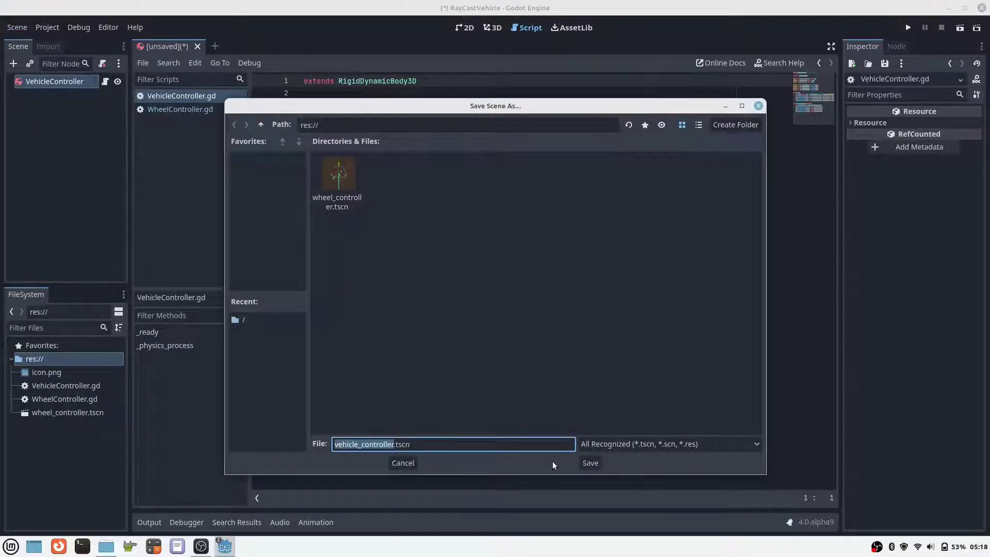
{"action": "left_click", "coordinate": [591, 462]}
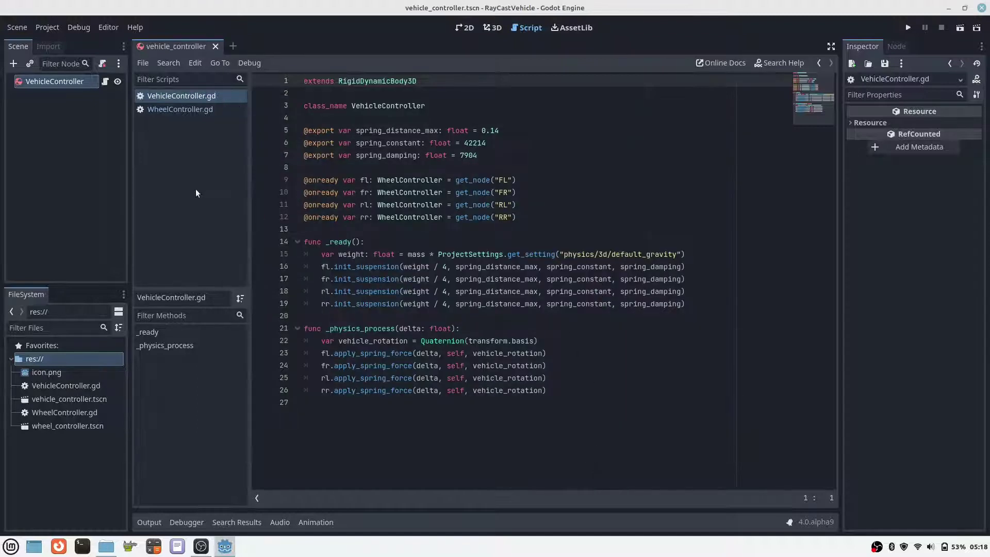
Add a CollisionShape3D node as a child of VehicleController.
{"action": "left_click", "coordinate": [13, 63]}
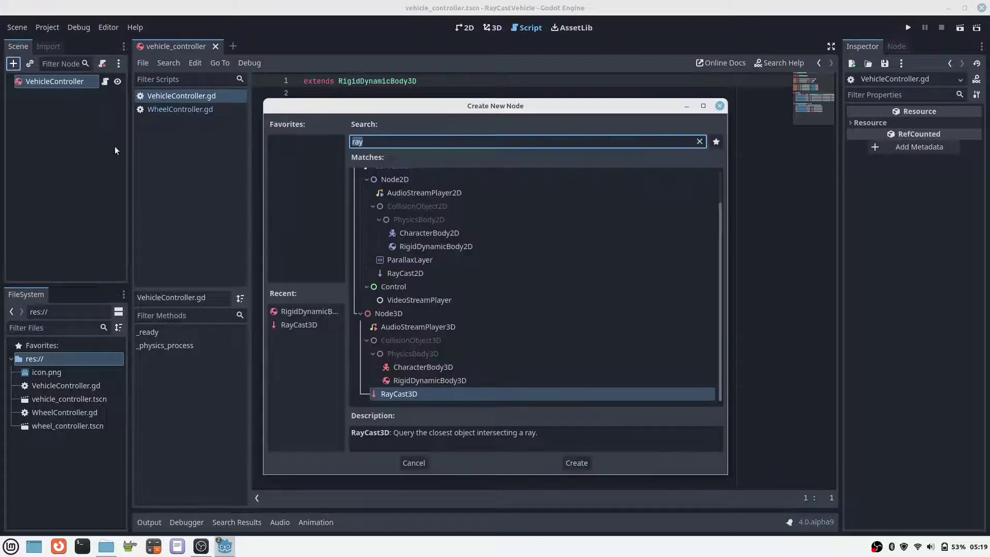
{"action": "left_click", "coordinate": [698, 140]}
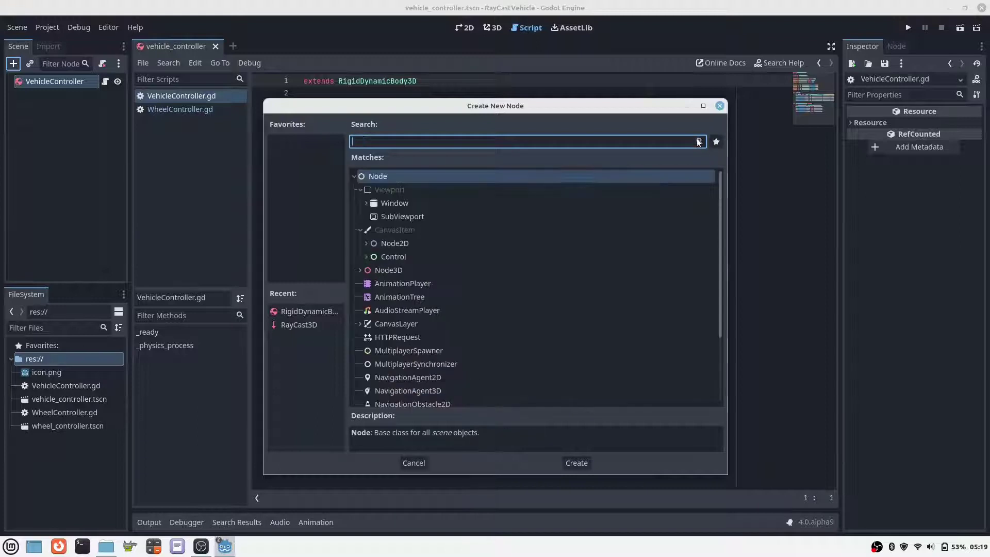
{"action": "left_click", "coordinate": [359, 270]}
{"action": "left_click", "coordinate": [407, 378]}
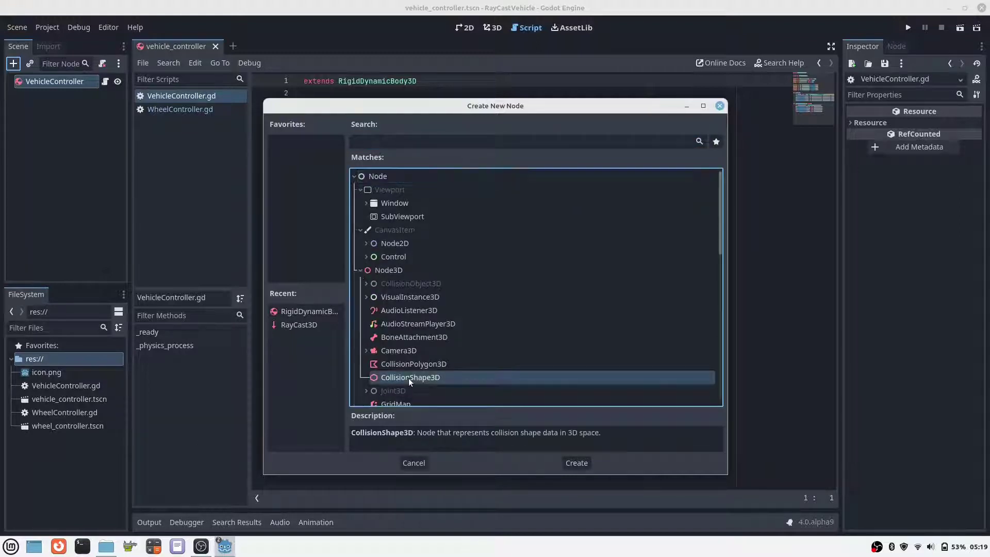
{"action": "left_click", "coordinate": [567, 464]}
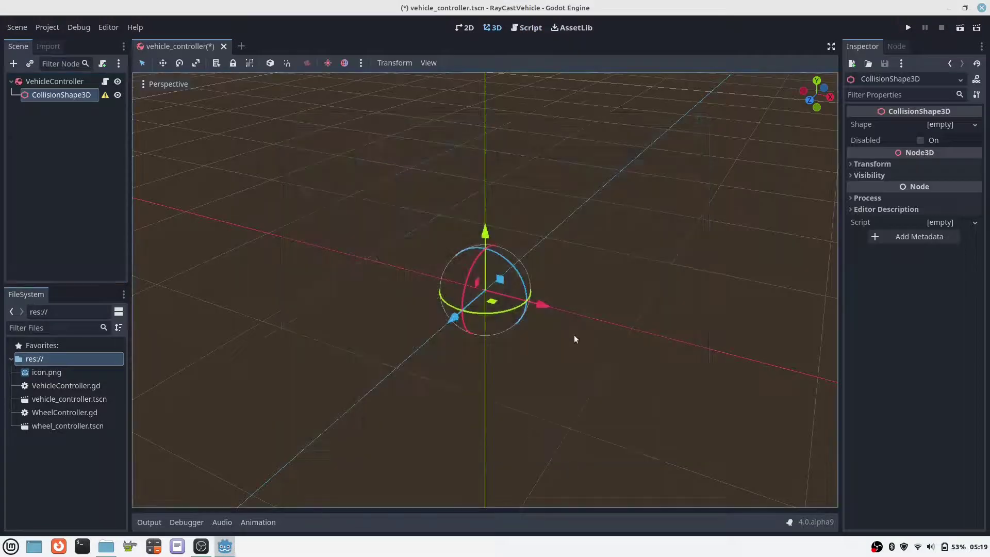
Give the CollisionShape3D a new BoxShape3D sized 1.8 m in x, 0.3 m in y and 3.2 m in z.
{"action": "left_click", "coordinate": [939, 126]}
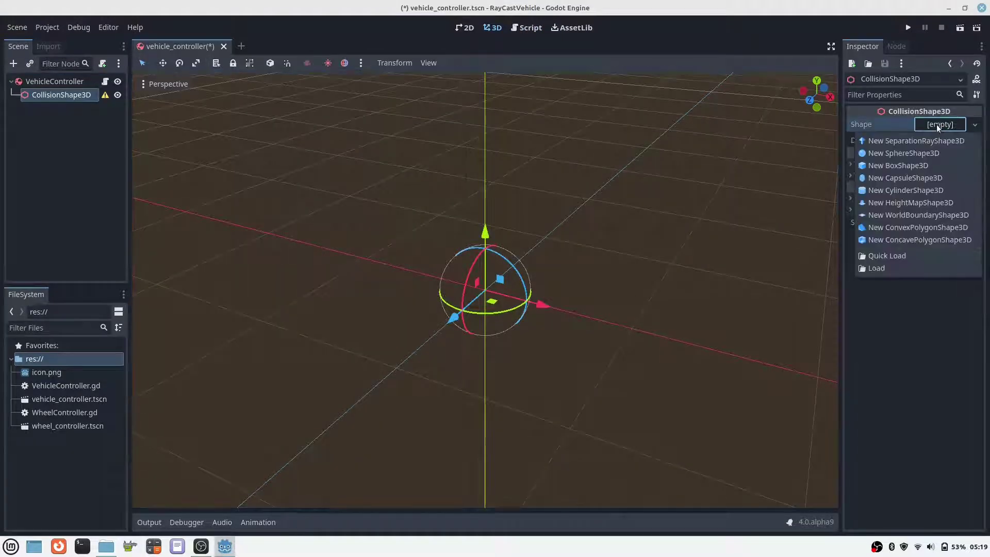
{"action": "left_click", "coordinate": [895, 165]}
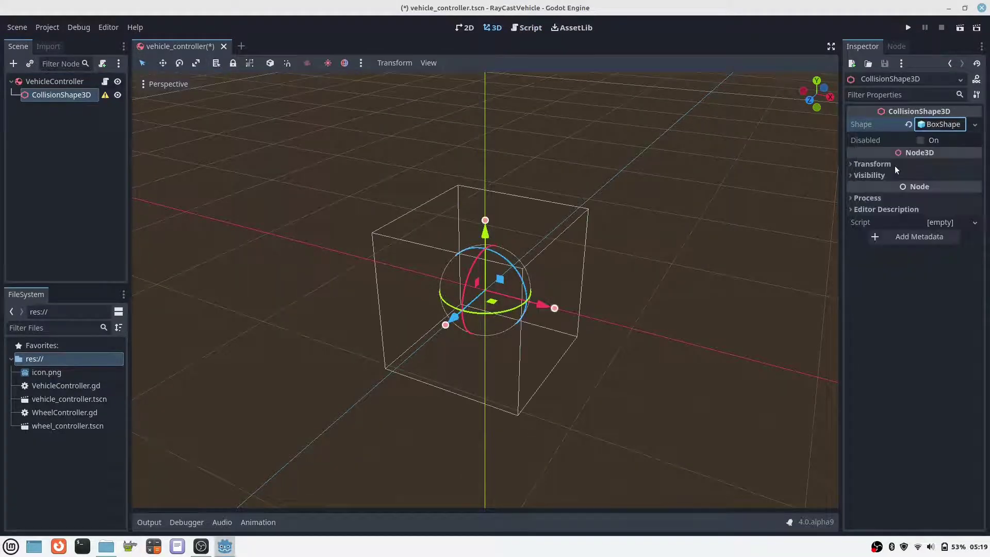
{"action": "left_click", "coordinate": [939, 124]}
{"action": "left_click", "coordinate": [865, 151]}
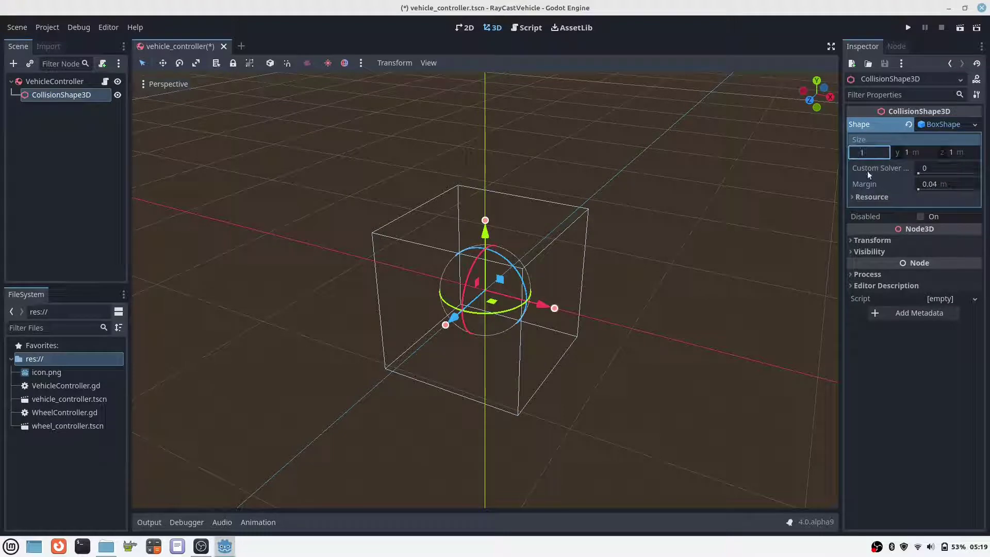
{"action": "type", "text": "1.8"}
{"action": "left_click", "coordinate": [927, 153]}
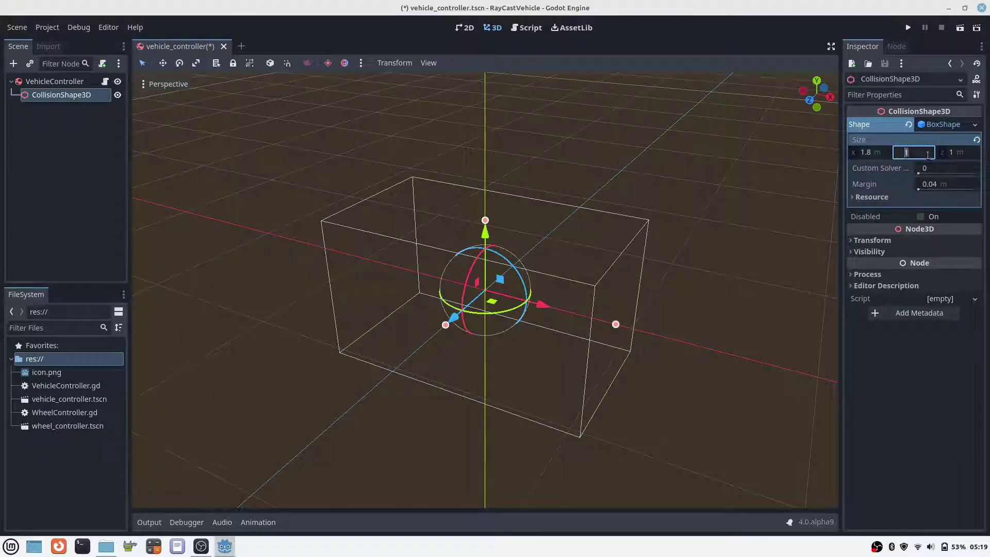
{"action": "type", "text": "0.3"}
{"action": "key", "text": "Tab"}
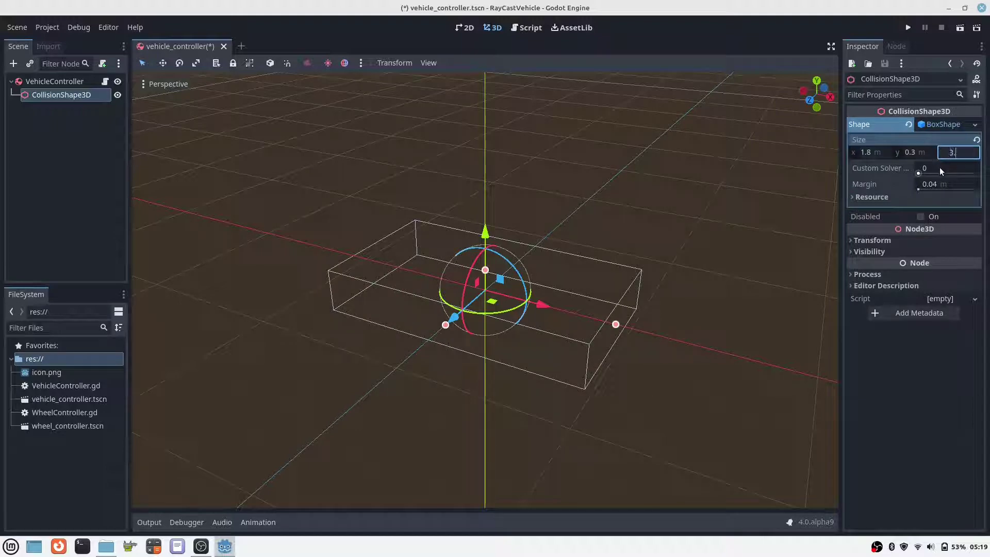
{"action": "type", "text": "3.2"}
{"action": "key", "text": "Return"}
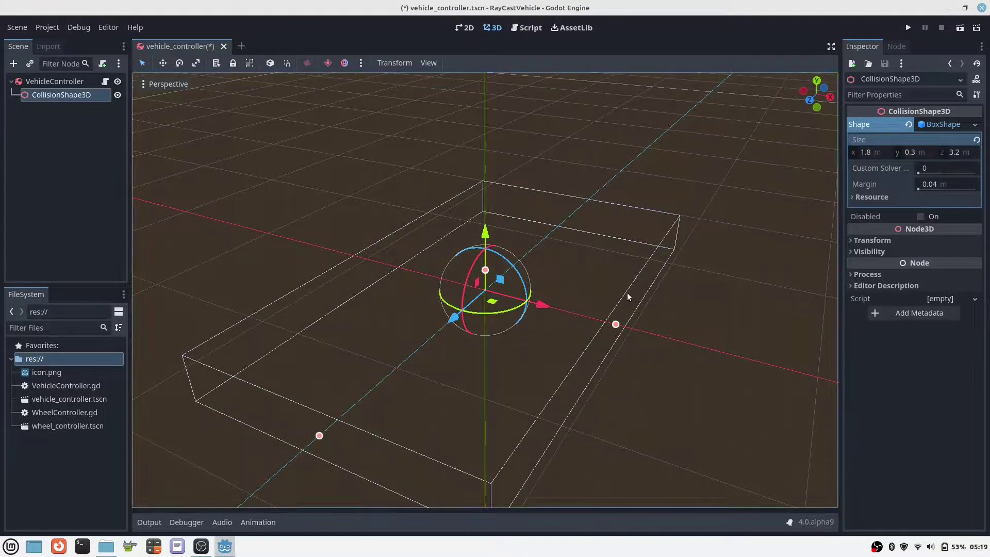
{"action": "middle_click_drag", "start_coordinate": [630, 290], "coordinate": [620, 286]}
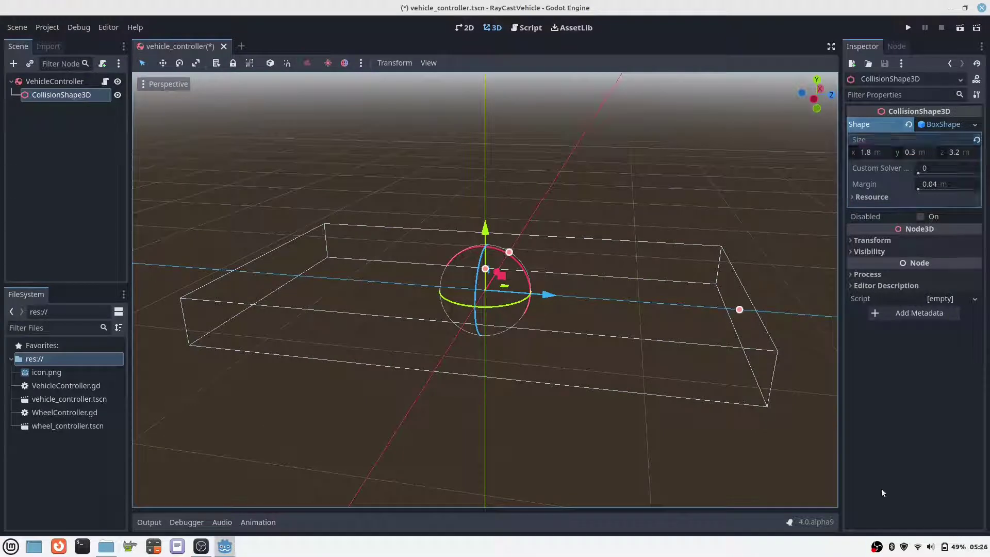
Instance wheel_controller.tscn as a child of VehicleController and rename the instance FL.
{"action": "left_click", "coordinate": [52, 83]}
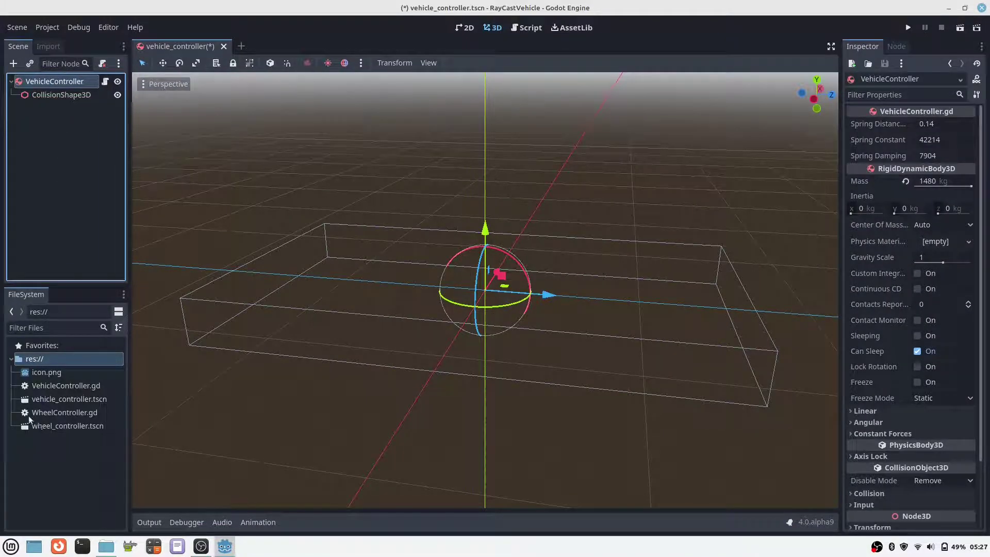
{"action": "left_click_drag", "start_coordinate": [37, 426], "coordinate": [49, 86]}
{"action": "double_click", "coordinate": [46, 111]}
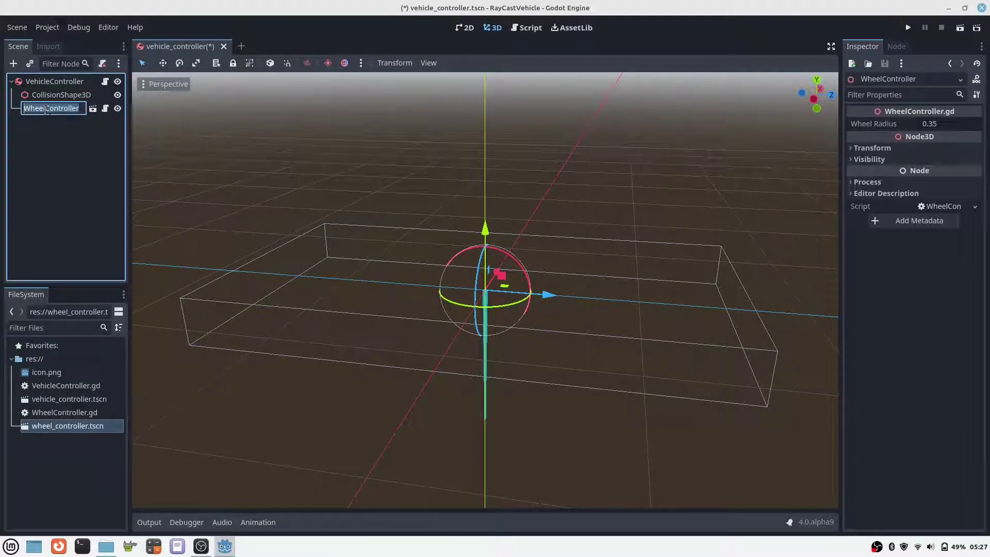
{"action": "type", "text": "FL"}
{"action": "key", "text": "Return"}
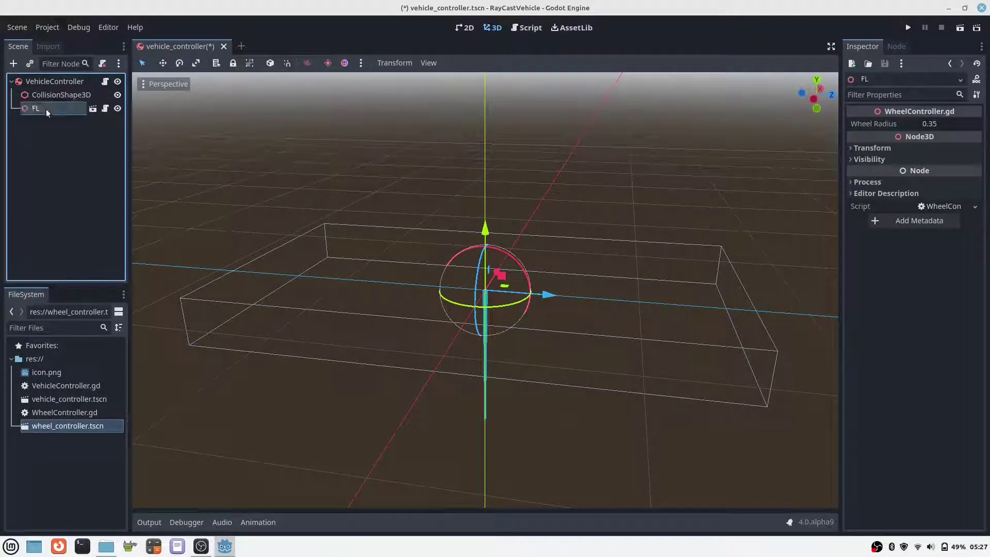
Position the FL wheel controller at x -0.8 m and z -1.3 m.
{"action": "left_click", "coordinate": [872, 148]}
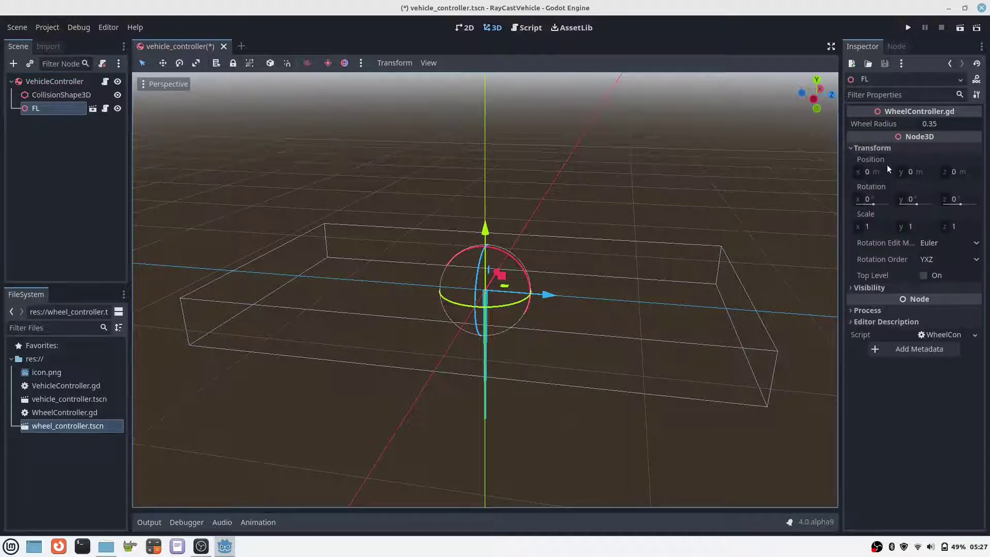
{"action": "left_click", "coordinate": [867, 173]}
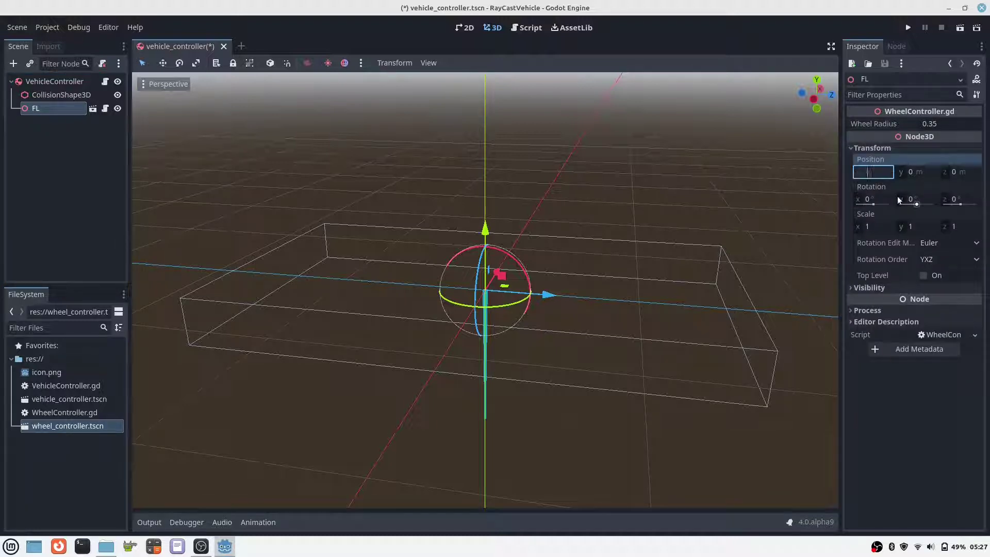
{"action": "type", "text": "-0.8"}
{"action": "key", "text": "Tab"}
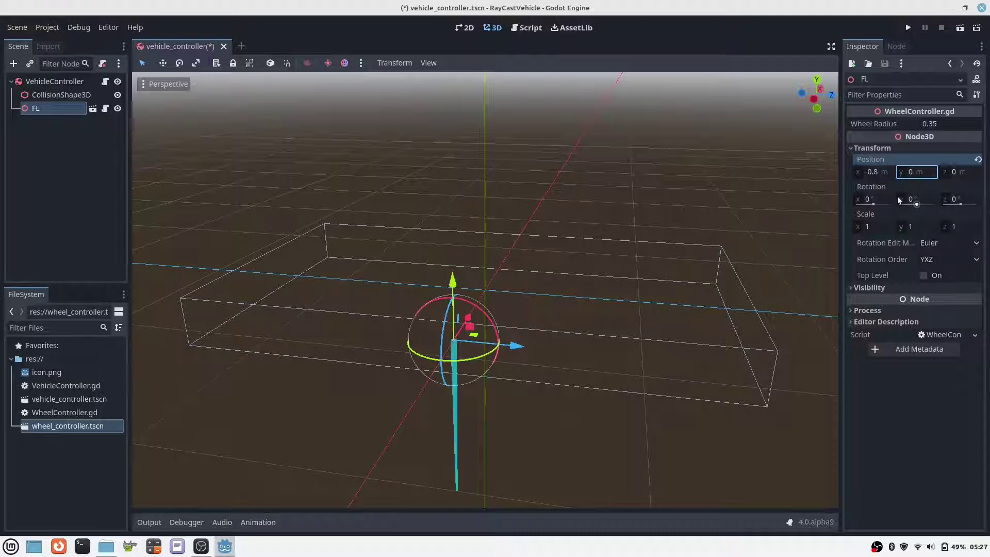
{"action": "key", "text": "Tab"}
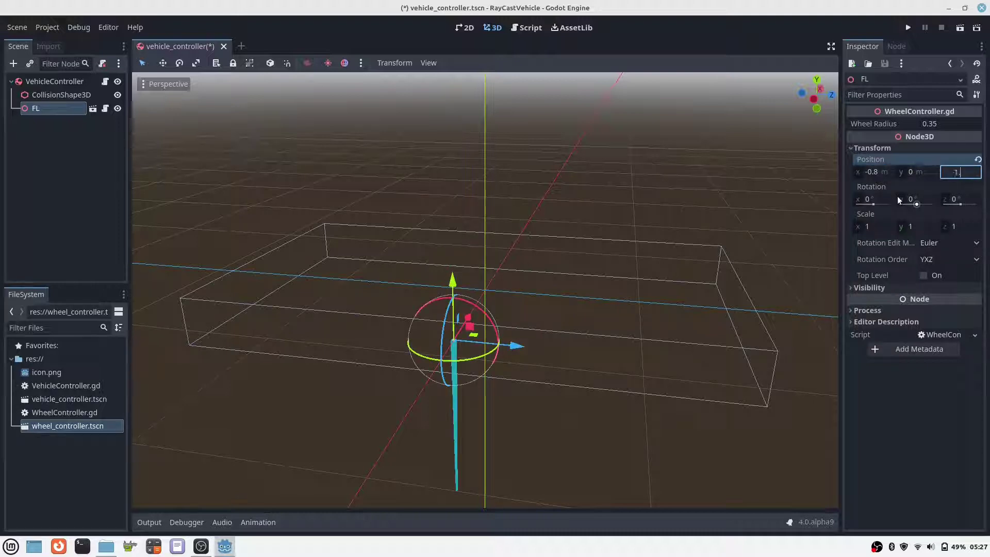
{"action": "type", "text": "-1.3"}
{"action": "key", "text": "Return"}
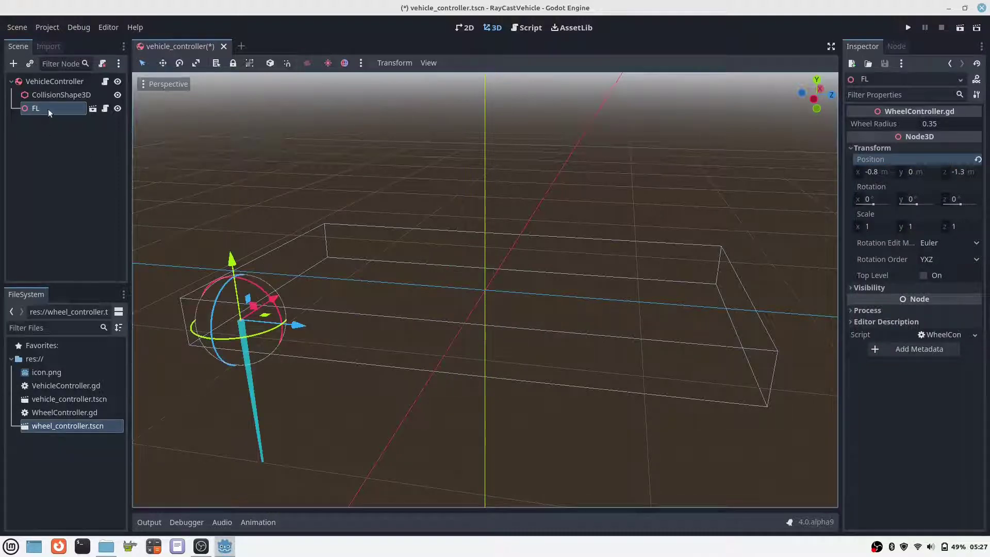
Duplicate the FL wheel controller and rename the copy FR.
{"action": "left_click", "coordinate": [39, 107]}
{"action": "right_click", "coordinate": [42, 108]}
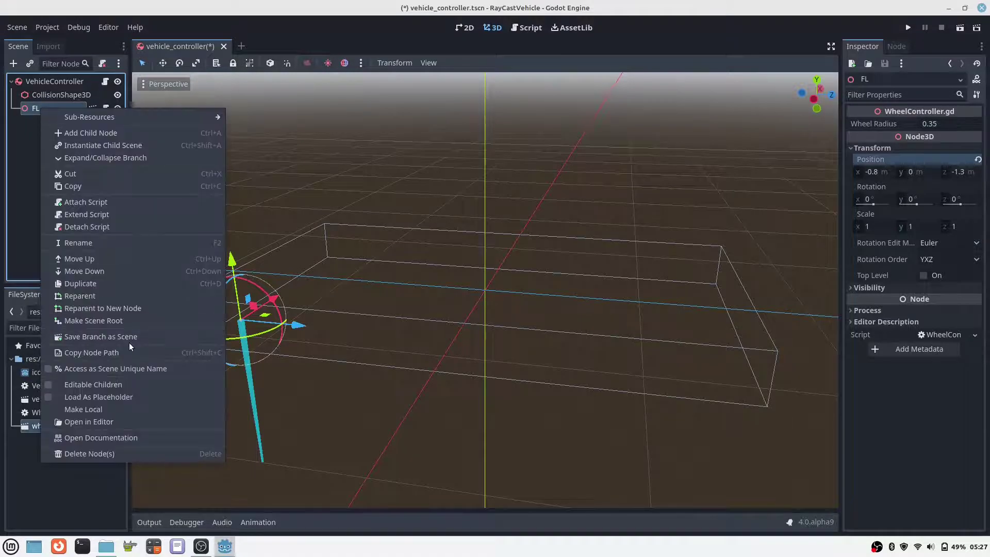
{"action": "left_click", "coordinate": [84, 283]}
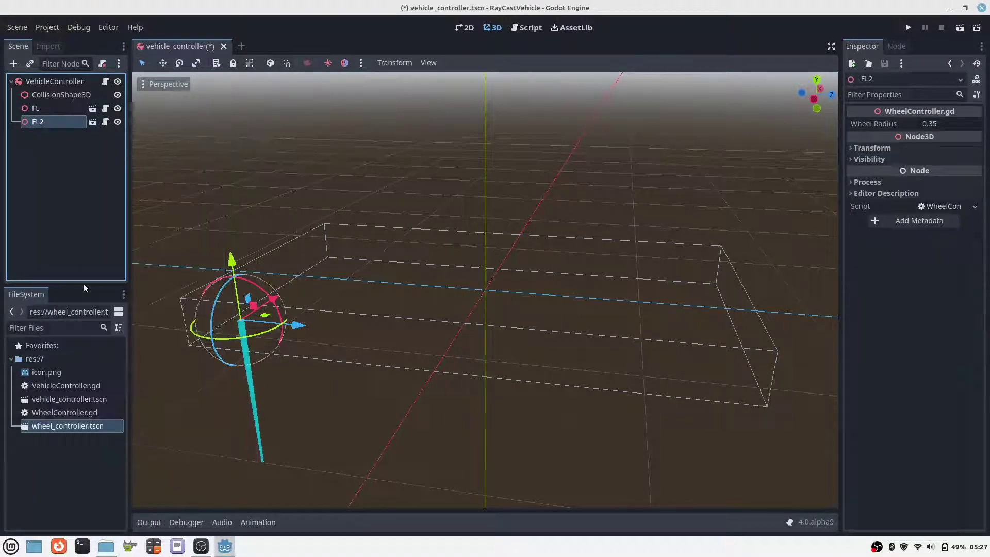
{"action": "double_click", "coordinate": [55, 124]}
{"action": "type", "text": "FR"}
{"action": "key", "text": "Return"}
Set the x position of the FR wheel controller to 0.8 m.
{"action": "left_click", "coordinate": [871, 148]}
{"action": "left_click", "coordinate": [874, 172]}
{"action": "type", "text": "0.8"}
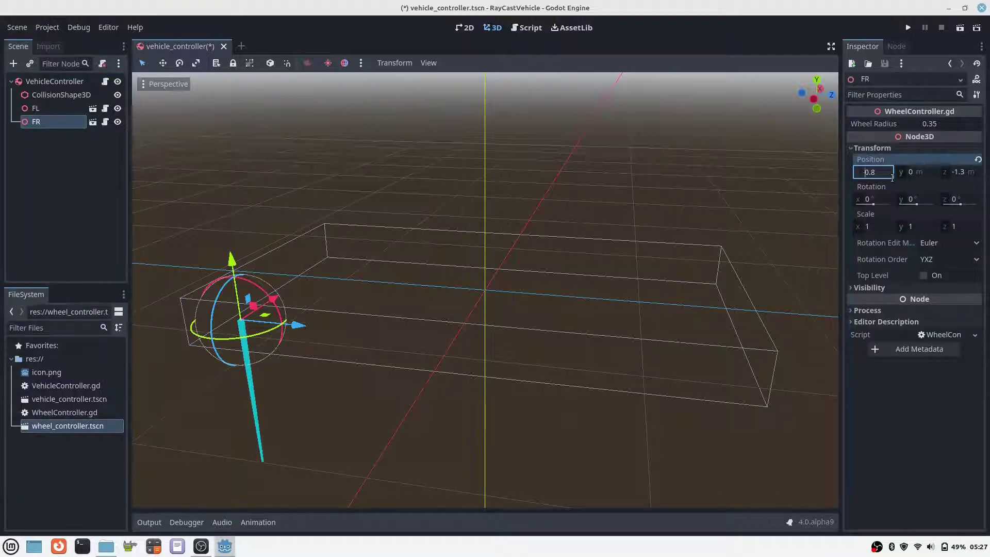
{"action": "key", "text": "Return"}
Duplicate the FR wheel controller and rename the copy RL.
{"action": "right_click", "coordinate": [53, 122]}
{"action": "left_click", "coordinate": [82, 294]}
{"action": "double_click", "coordinate": [55, 135]}
{"action": "type", "text": "RL"}
{"action": "key", "text": "Return"}
Position the RL wheel controller at x -0.8 m and z 1.3 m.
{"action": "left_click", "coordinate": [871, 147]}
{"action": "left_click", "coordinate": [871, 173]}
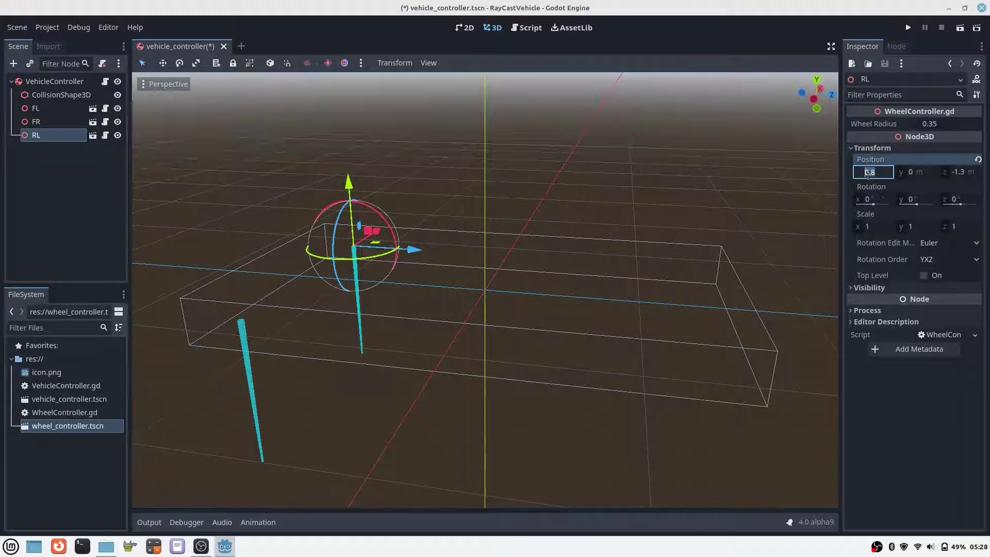
{"action": "type", "text": "-0.8"}
{"action": "key", "text": "Tab"}
{"action": "key", "text": "Tab"}
{"action": "type", "text": "1.3"}
{"action": "key", "text": "Return"}
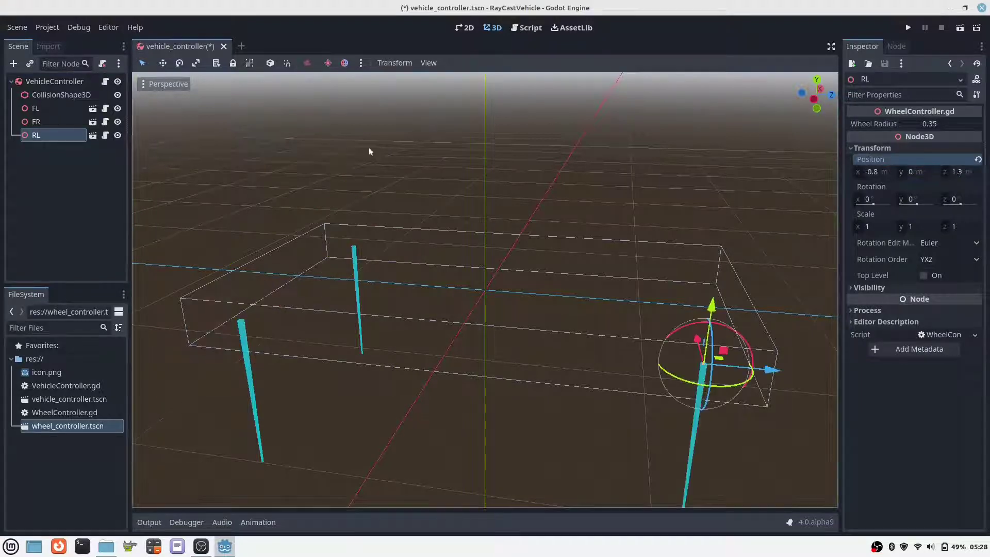
Duplicate the RL wheel controller and rename the copy RR.
{"action": "right_click", "coordinate": [45, 135]}
{"action": "left_click", "coordinate": [82, 304]}
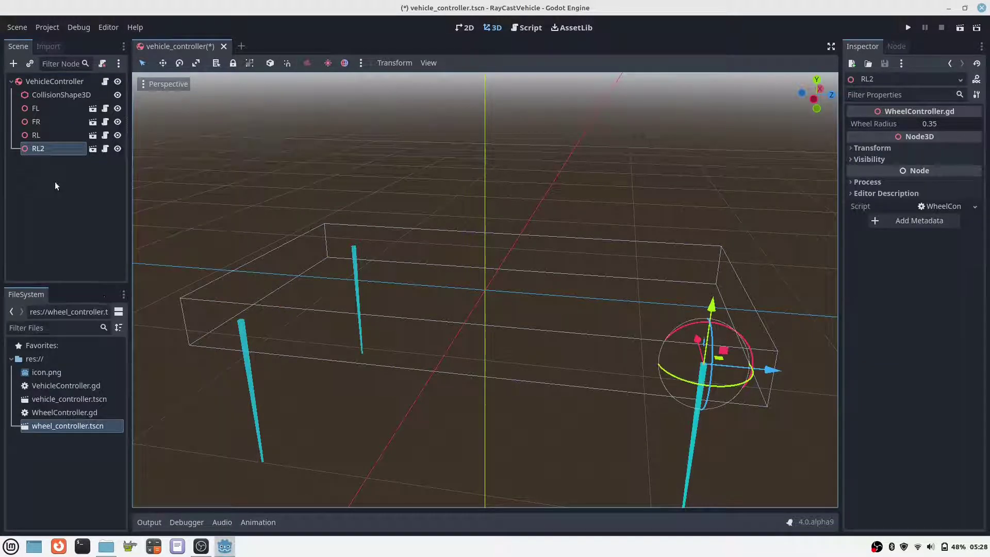
{"action": "double_click", "coordinate": [41, 148]}
{"action": "type", "text": "RR"}
{"action": "key", "text": "Return"}
Set the x position of the RR wheel controller to 0.8 m.
{"action": "left_click", "coordinate": [870, 147]}
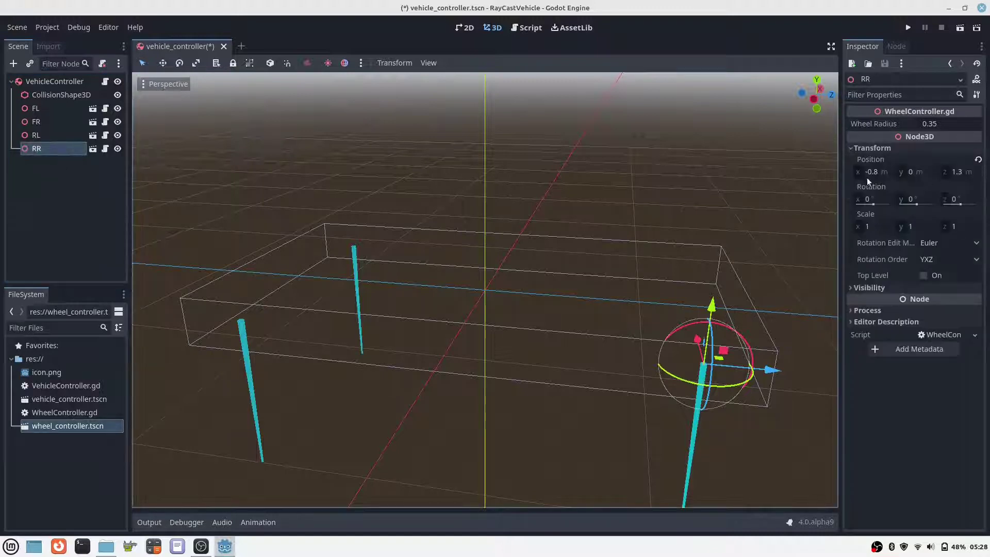
{"action": "left_click", "coordinate": [866, 172]}
{"action": "type", "text": "0.8"}
{"action": "key", "text": "Return"}
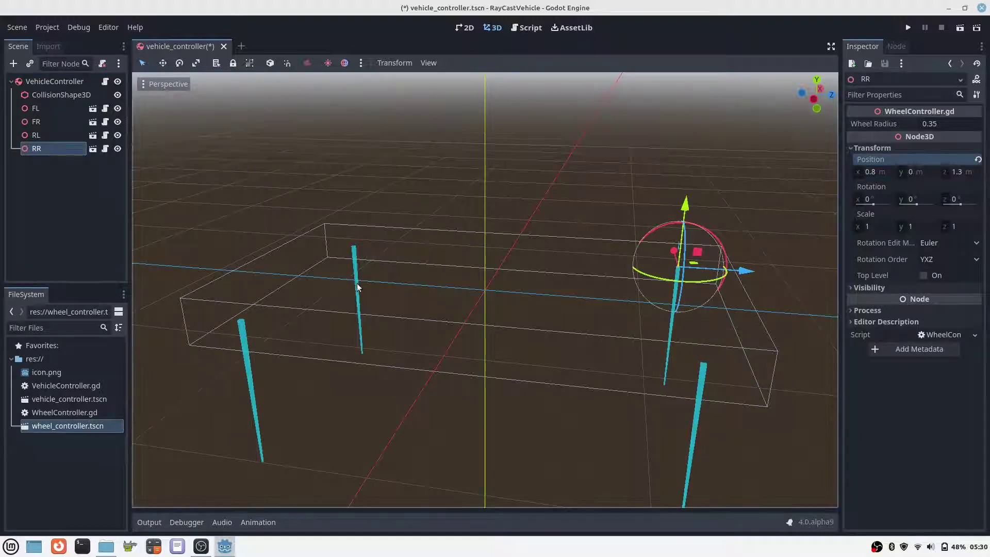
Add a Node3D as a child of RR and rename it Wheel.
{"action": "left_click", "coordinate": [14, 64]}
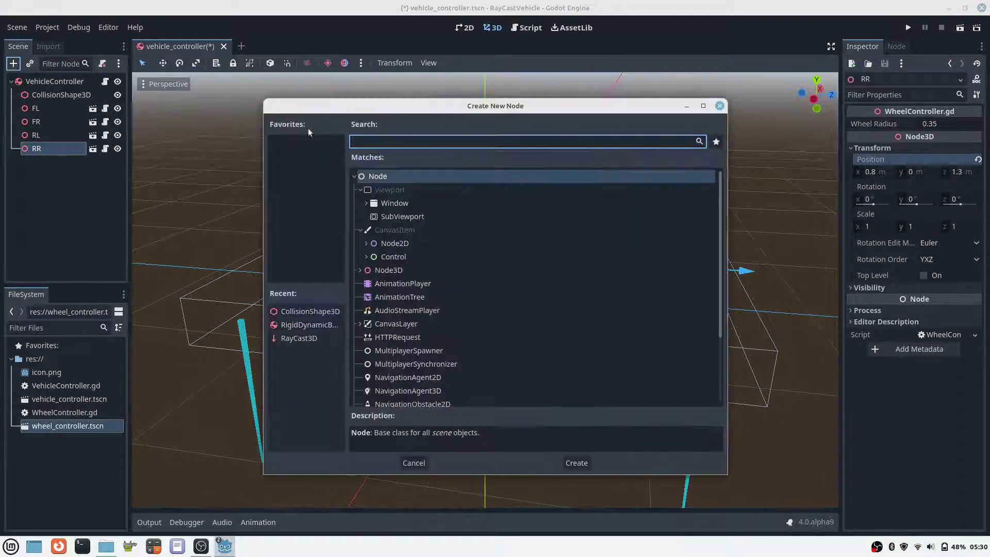
{"action": "left_click", "coordinate": [388, 270]}
{"action": "left_click", "coordinate": [572, 462]}
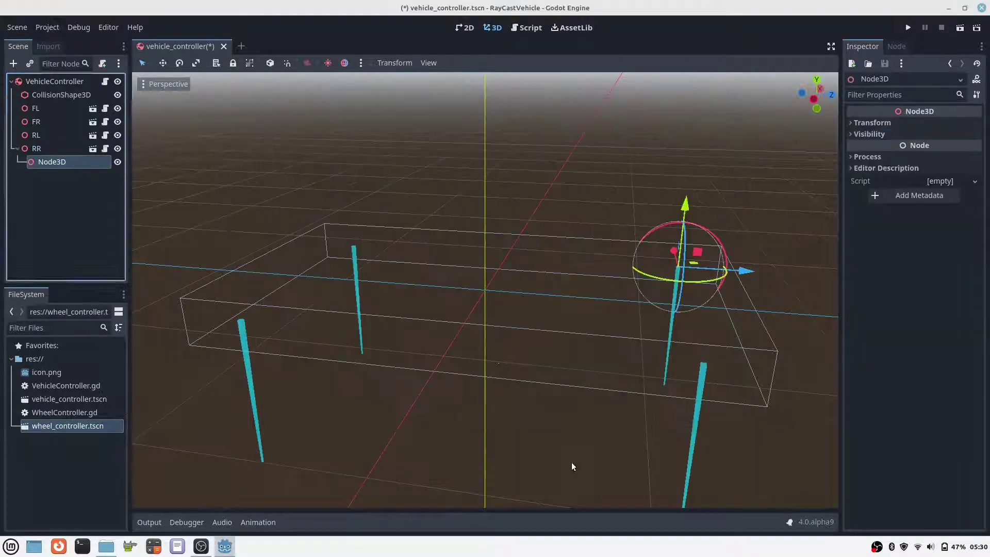
{"action": "left_click", "coordinate": [54, 161]}
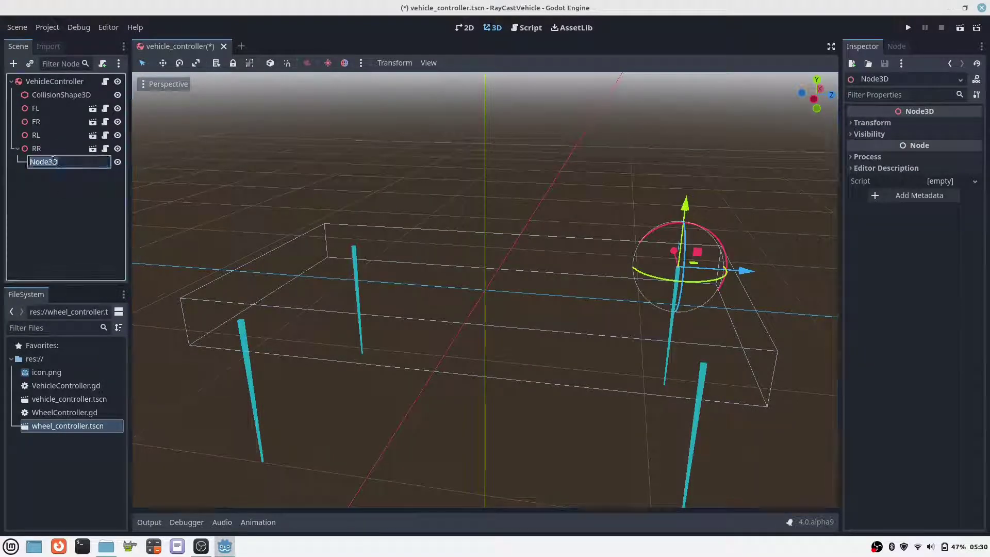
{"action": "type", "text": "Wheel"}
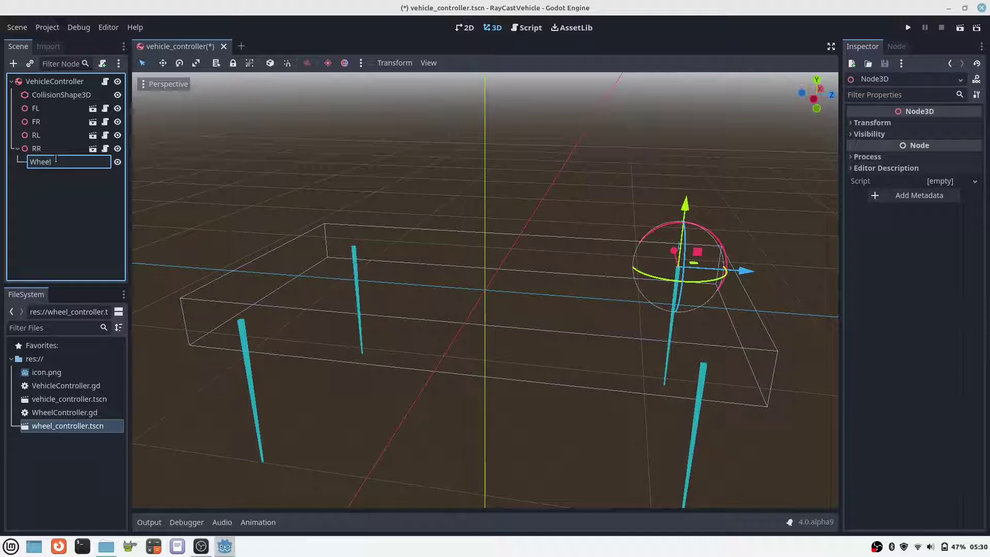
{"action": "key", "text": "Return"}
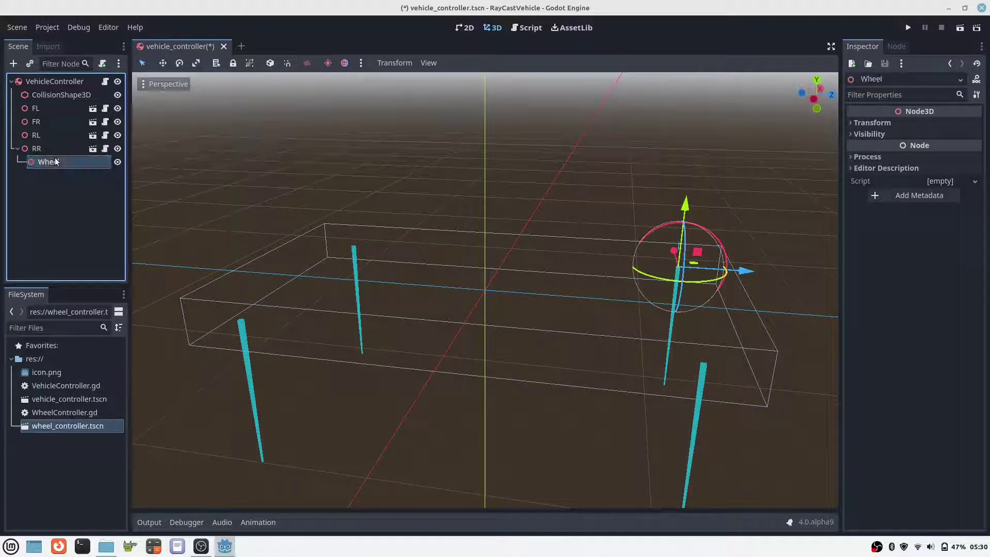
Add a Node3D as a child of RL and rename it Wheel.
{"action": "left_click", "coordinate": [37, 134]}
{"action": "key", "text": "ctrl+a"}
{"action": "left_click", "coordinate": [384, 269]}
{"action": "left_click", "coordinate": [575, 461]}
{"action": "double_click", "coordinate": [52, 148]}
{"action": "type", "text": "Wheel"}
{"action": "key", "text": "Return"}
Add a Node3D as a child of FR and rename it Wheel.
{"action": "left_click", "coordinate": [36, 121]}
{"action": "key", "text": "ctrl+a"}
{"action": "left_click", "coordinate": [384, 243]}
{"action": "left_click", "coordinate": [575, 462]}
{"action": "double_click", "coordinate": [52, 134]}
{"action": "type", "text": "Wheel"}
{"action": "key", "text": "Return"}
Add a Node3D as a child of FL and rename it Wheel.
{"action": "left_click", "coordinate": [36, 108]}
{"action": "key", "text": "ctrl+a"}
{"action": "left_click", "coordinate": [576, 462]}
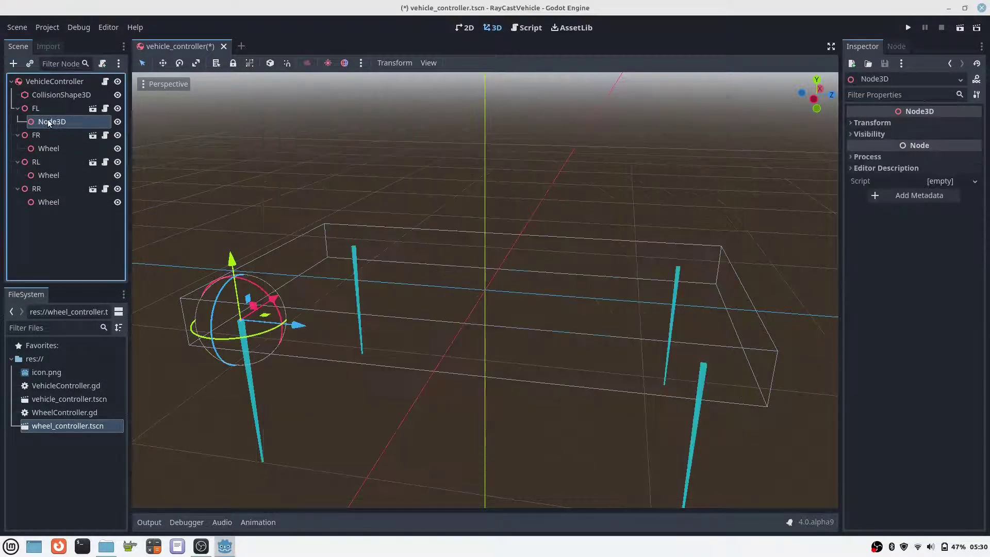
{"action": "double_click", "coordinate": [52, 121]}
{"action": "type", "text": "Wheel"}
{"action": "key", "text": "Return"}
Save the vehicle_controller scene and close it.
{"action": "left_click", "coordinate": [54, 81]}
{"action": "left_click", "coordinate": [17, 27]}
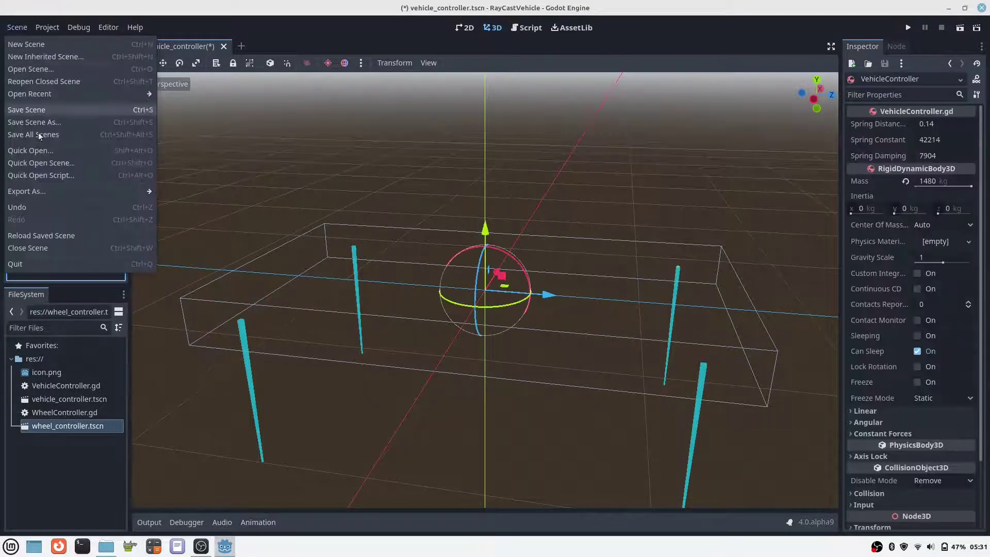
{"action": "left_click", "coordinate": [48, 109]}
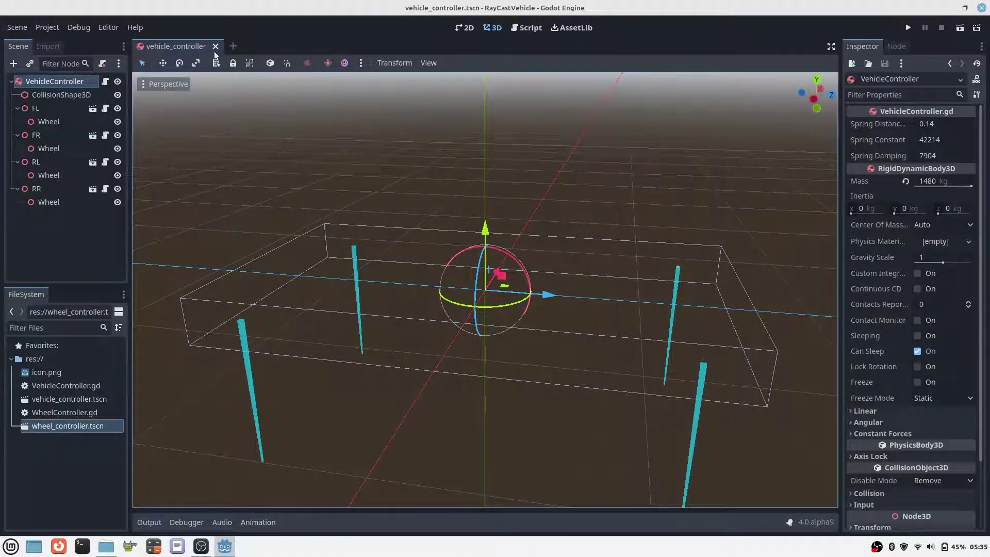
{"action": "left_click", "coordinate": [215, 46]}
Copy Monteri-Body.glb from the Assets folder in the file manager into res:// and return to Godot.
{"action": "left_click", "coordinate": [106, 546]}
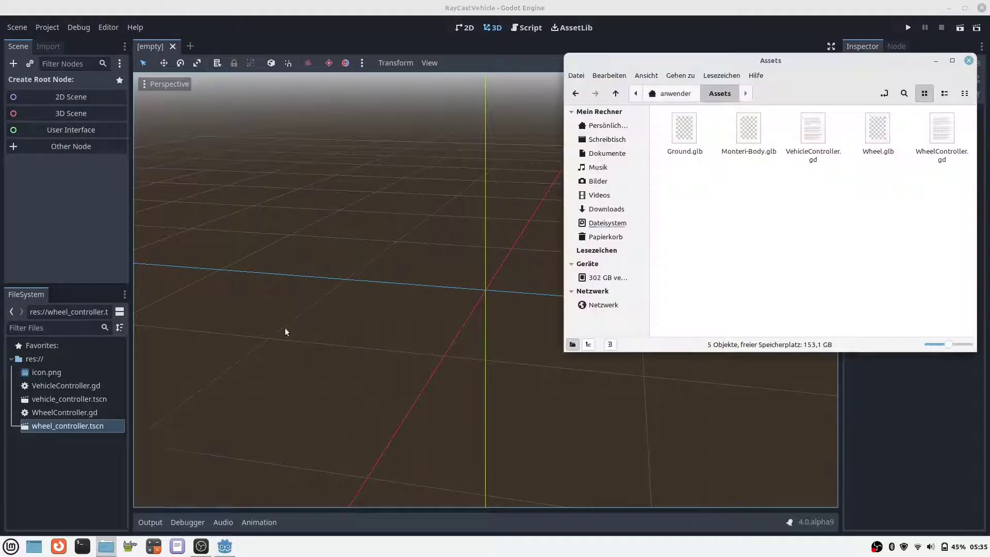
{"action": "left_click_drag", "start_coordinate": [750, 134], "coordinate": [79, 468]}
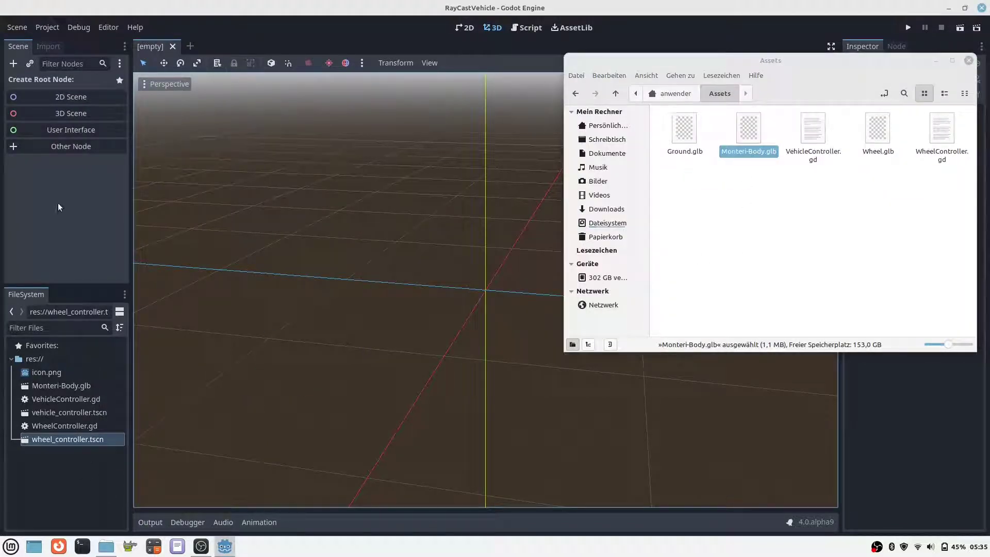
{"action": "left_click", "coordinate": [295, 7]}
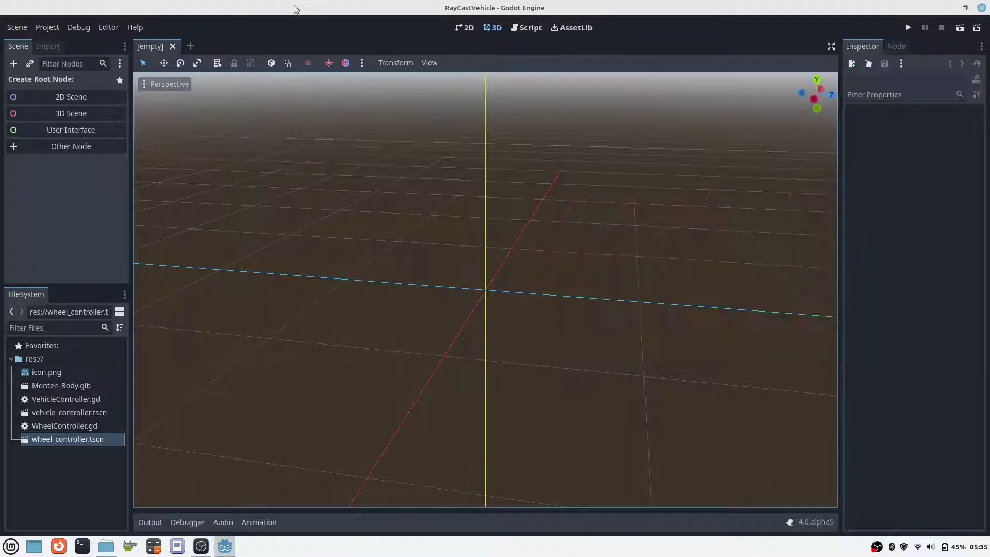
Instance Monteri-Body.glb as the root of the empty scene.
{"action": "left_click", "coordinate": [31, 64]}
{"action": "double_click", "coordinate": [339, 178]}
{"action": "scroll", "coordinate": [455, 241], "scroll_direction": "down", "scroll_amount": 6}
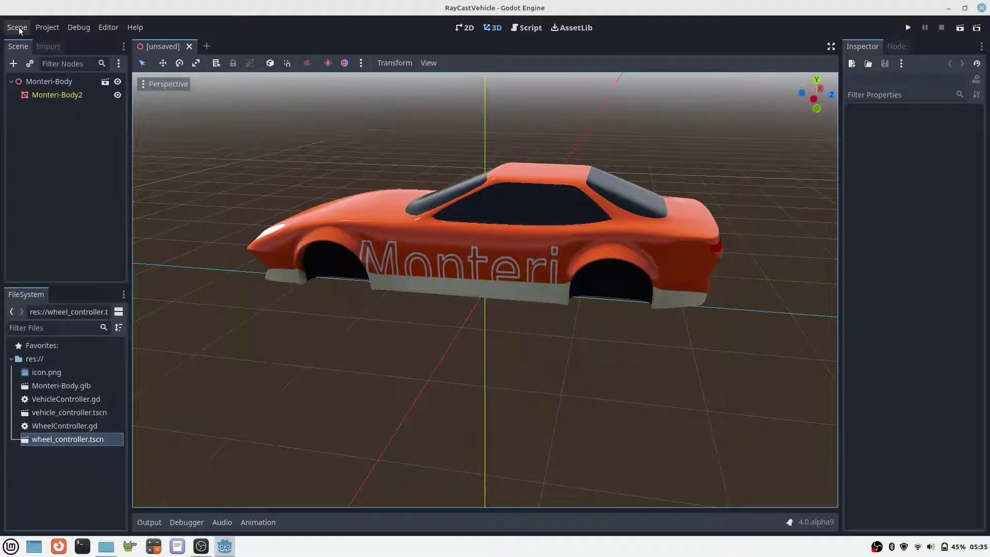
Save the car body scene as monteri__body.tscn in res:// and close it.
{"action": "left_click", "coordinate": [17, 27]}
{"action": "left_click", "coordinate": [45, 108]}
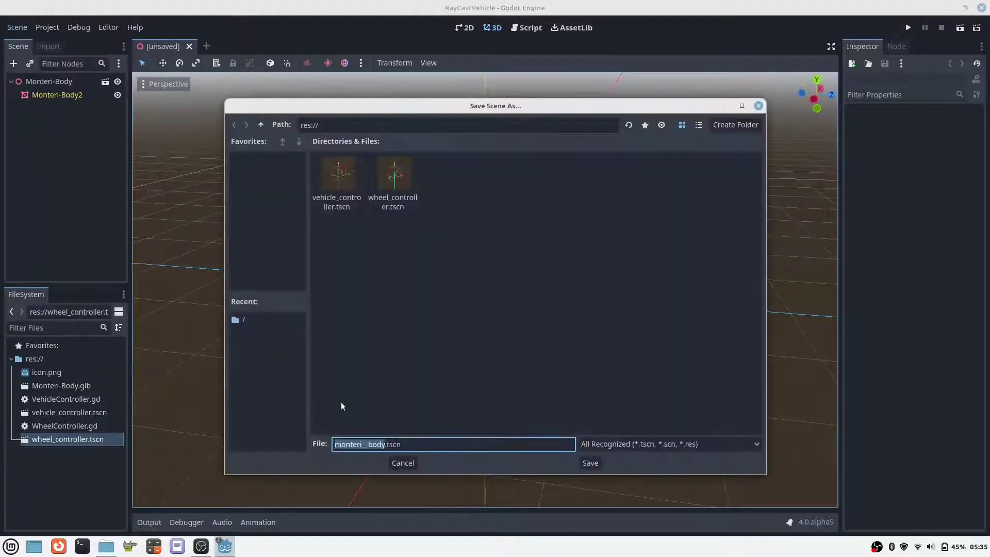
{"action": "left_click", "coordinate": [586, 462]}
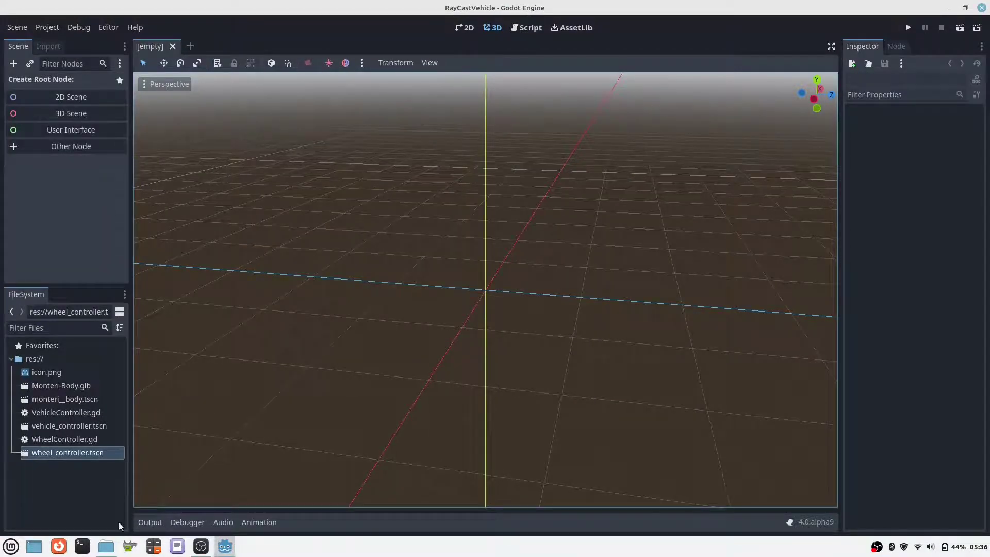
Copy Wheel.glb from the Assets folder in the file manager into res:// and return to Godot.
{"action": "left_click", "coordinate": [106, 545]}
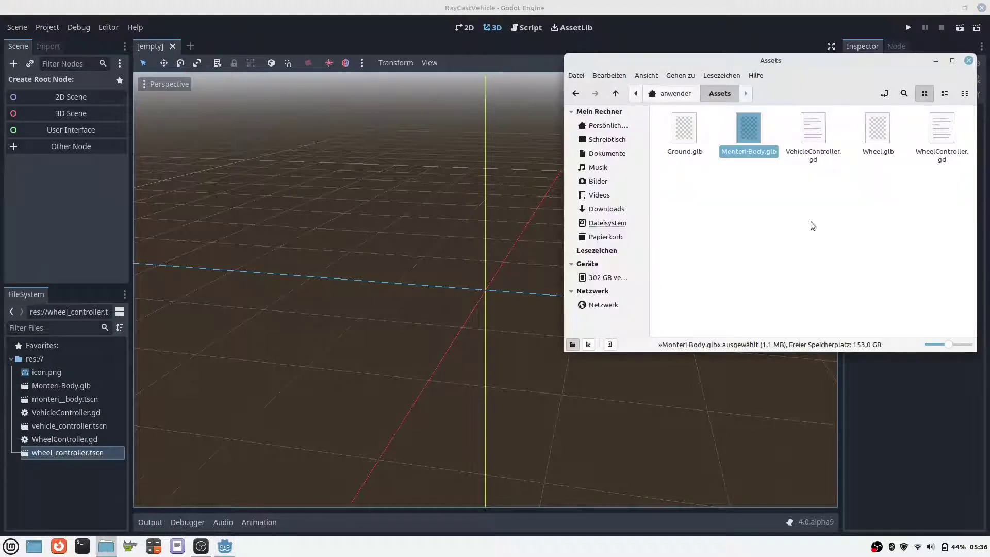
{"action": "left_click", "coordinate": [876, 131]}
{"action": "left_click_drag", "start_coordinate": [877, 131], "coordinate": [58, 487]}
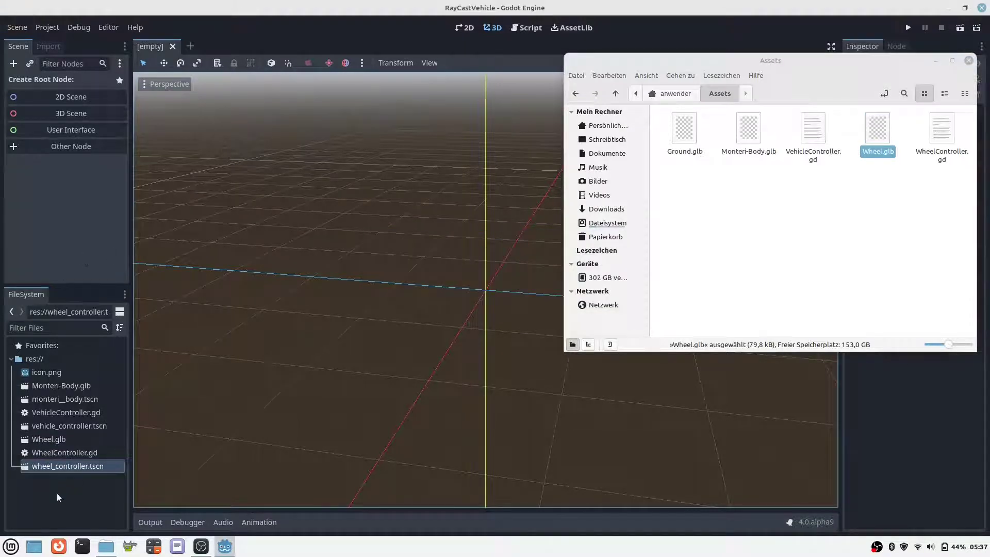
{"action": "left_click", "coordinate": [57, 493]}
{"action": "left_click", "coordinate": [277, 14]}
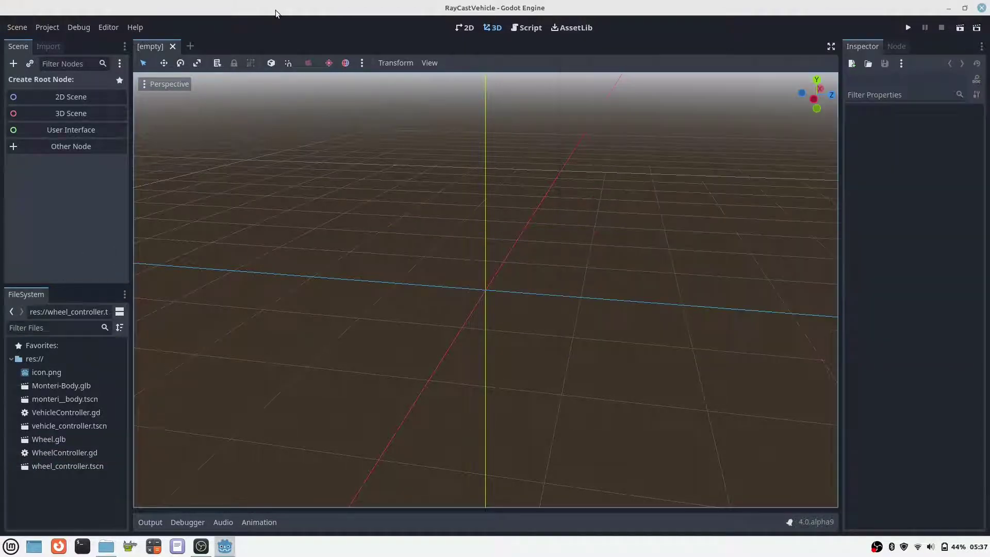
Instance Wheel.glb as the root of the empty scene and rename the root node WheelLeft.
{"action": "left_click", "coordinate": [30, 63]}
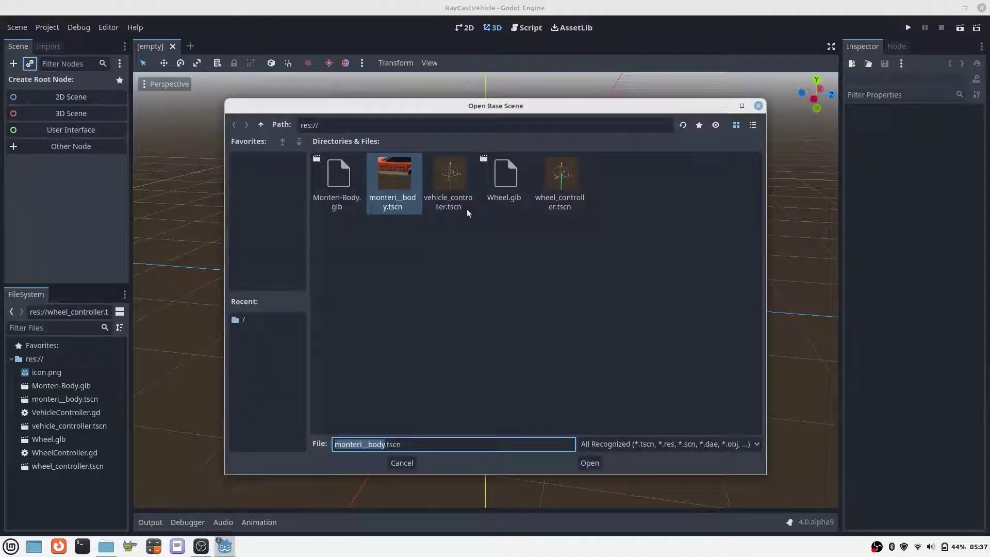
{"action": "left_click", "coordinate": [510, 191]}
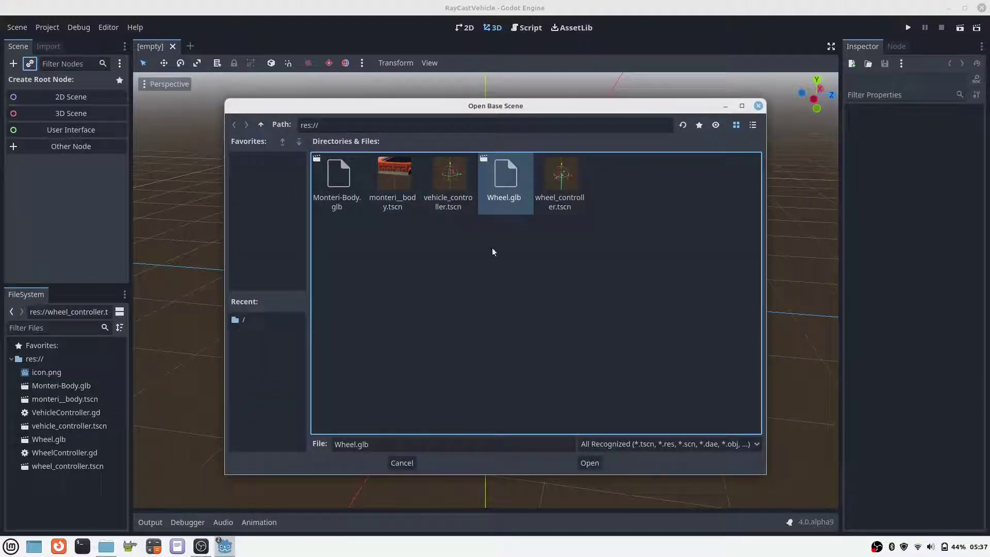
{"action": "left_click", "coordinate": [589, 462]}
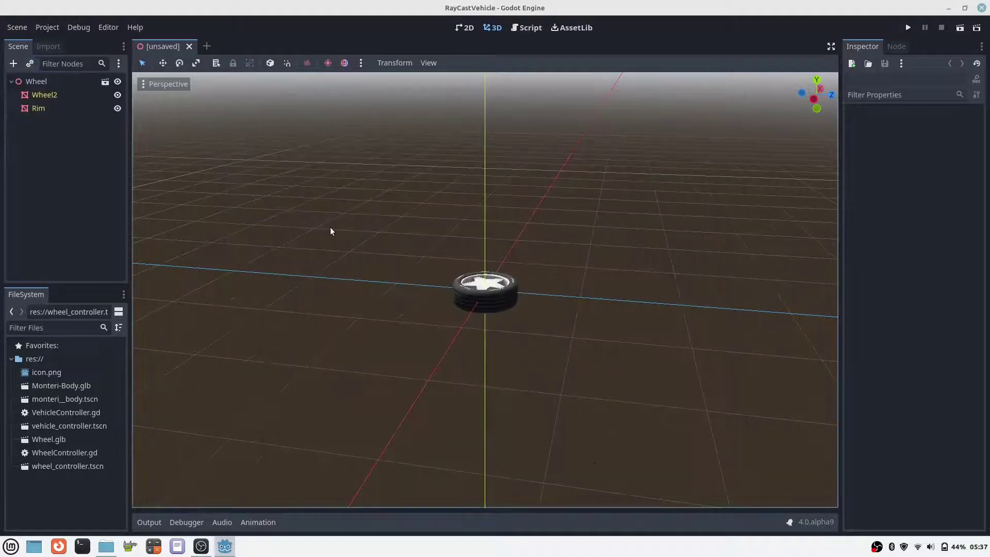
{"action": "double_click", "coordinate": [57, 82]}
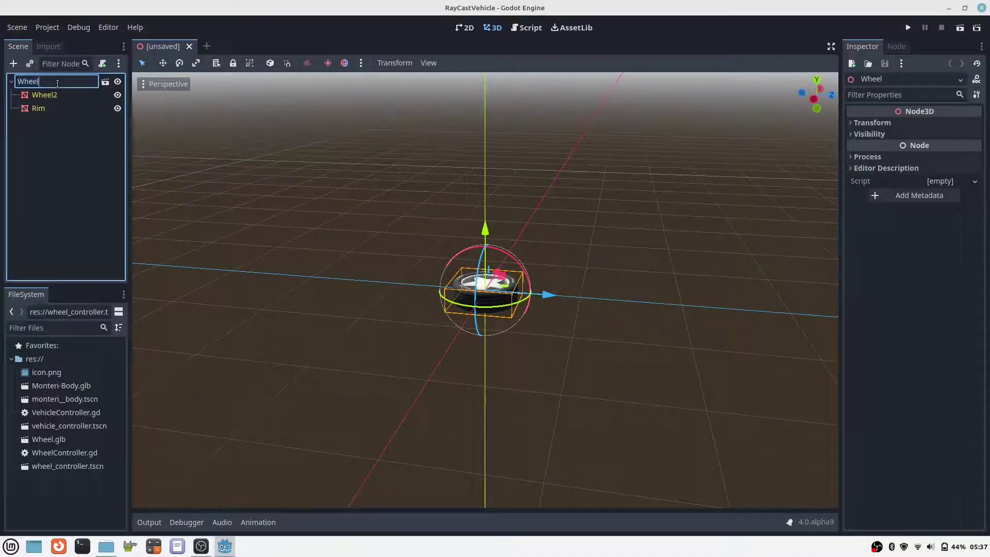
{"action": "type", "text": "Left"}
{"action": "key", "text": "Return"}
Set the WheelLeft root's Z rotation to 90 degrees so the wheel stands upright.
{"action": "scroll", "coordinate": [579, 245], "scroll_direction": "up", "scroll_amount": 5}
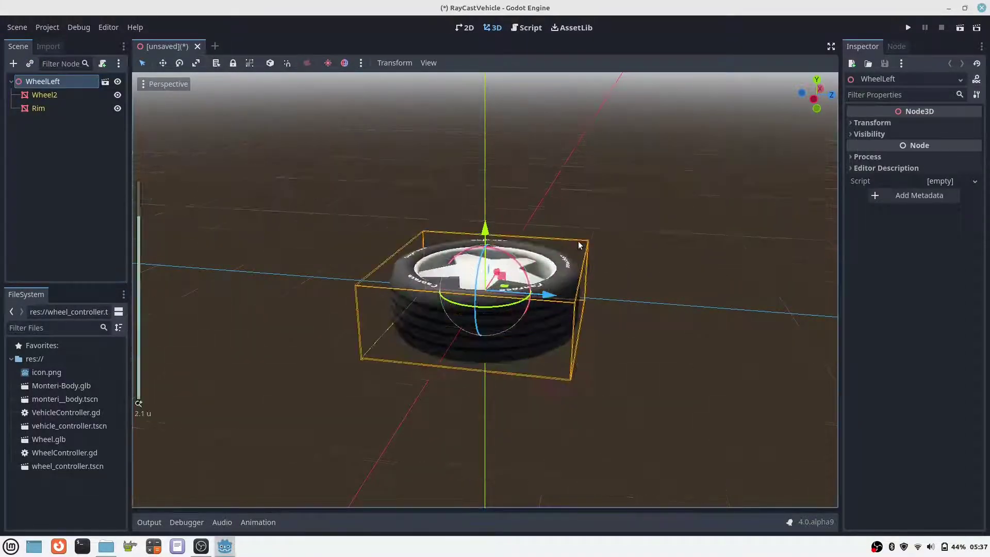
{"action": "left_click", "coordinate": [872, 122]}
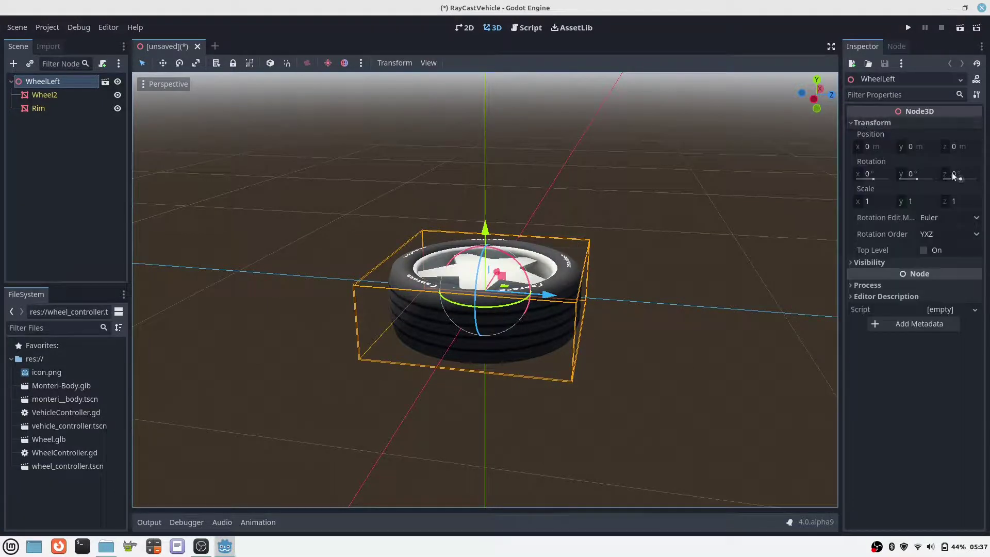
{"action": "left_click", "coordinate": [953, 174]}
{"action": "type", "text": "90"}
{"action": "key", "text": "Return"}
{"action": "middle_click_drag", "start_coordinate": [644, 242], "coordinate": [518, 234]}
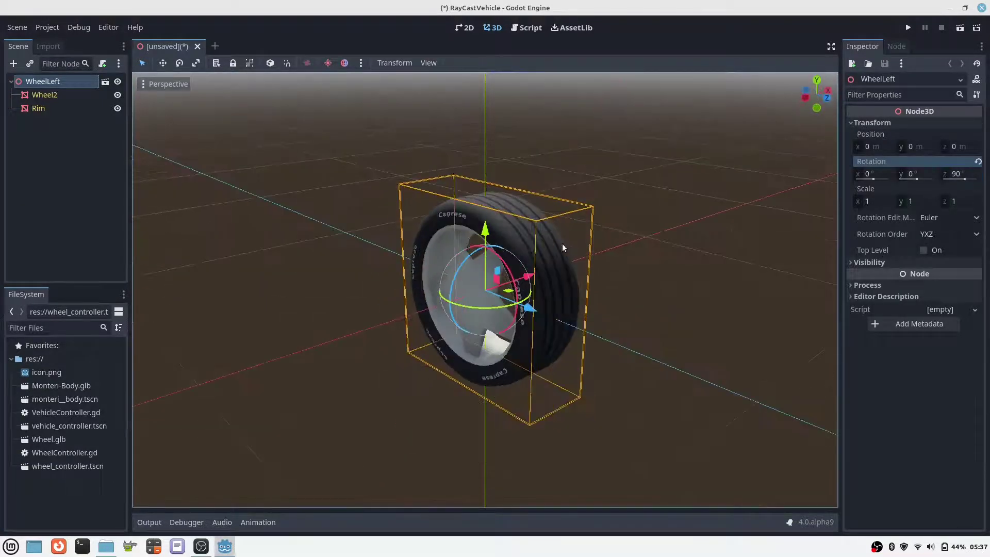
Save the left wheel scene as wheel_left.tscn in res://.
{"action": "left_click", "coordinate": [17, 27]}
{"action": "left_click", "coordinate": [31, 108]}
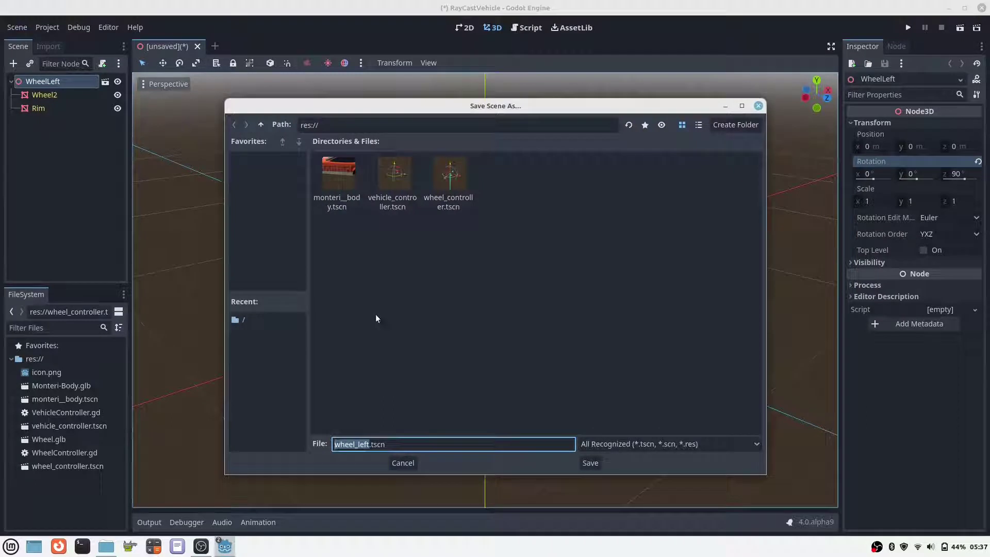
{"action": "left_click", "coordinate": [589, 464]}
Rename the wheel scene's root node WheelRight.
{"action": "double_click", "coordinate": [56, 82]}
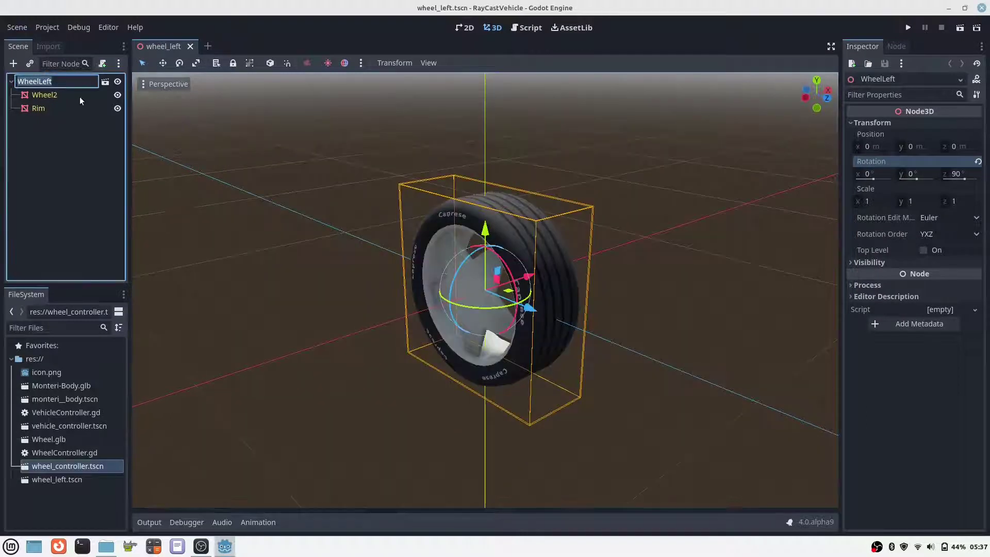
{"action": "key", "text": "End"}
{"action": "key", "text": "BackSpace"}
{"action": "key", "text": "BackSpace"}
{"action": "key", "text": "BackSpace"}
{"action": "key", "text": "BackSpace"}
{"action": "type", "text": "Right"}
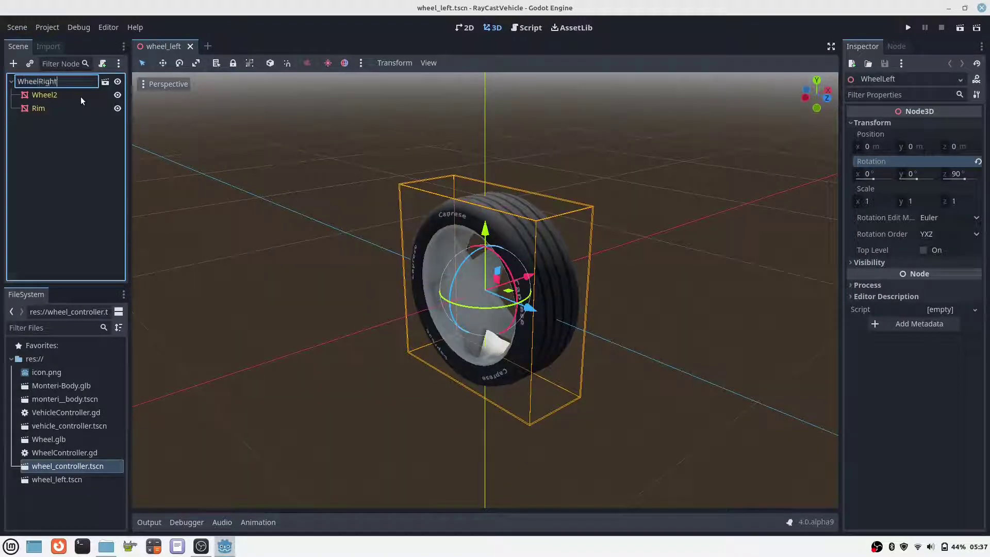
{"action": "key", "text": "Return"}
Set the WheelRight root's rotation to -90 degrees on Z and 180 degrees on X.
{"action": "left_click", "coordinate": [954, 174]}
{"action": "type", "text": "-90"}
{"action": "key", "text": "Return"}
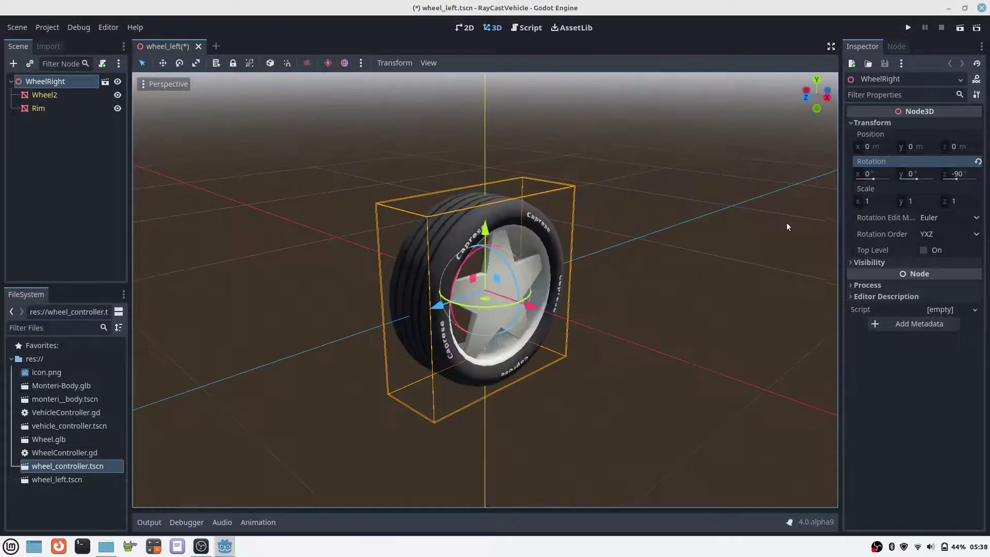
{"action": "left_click", "coordinate": [871, 174]}
{"action": "type", "text": "180"}
{"action": "key", "text": "Return"}
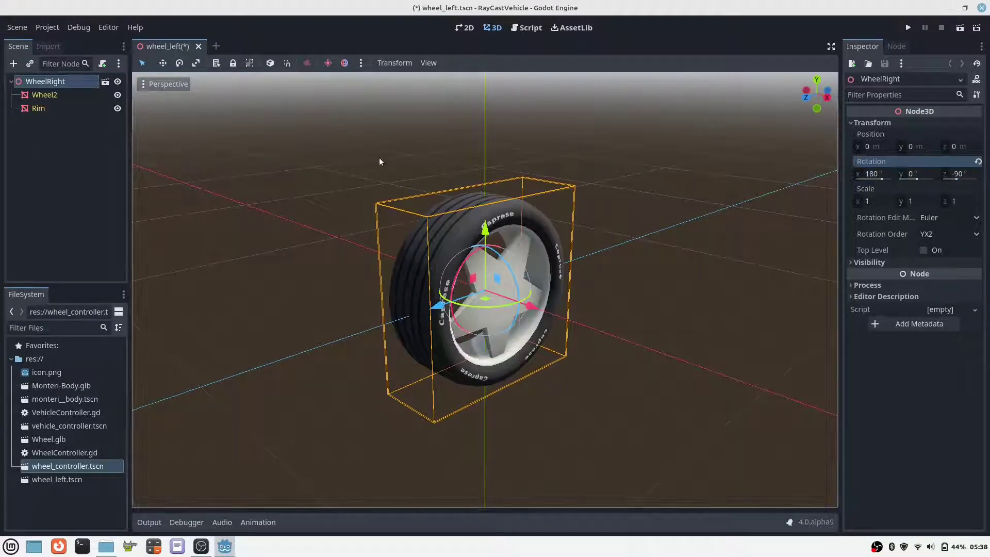
Save the right wheel as a separate scene named wheel_right.tscn and close it.
{"action": "left_click", "coordinate": [17, 27]}
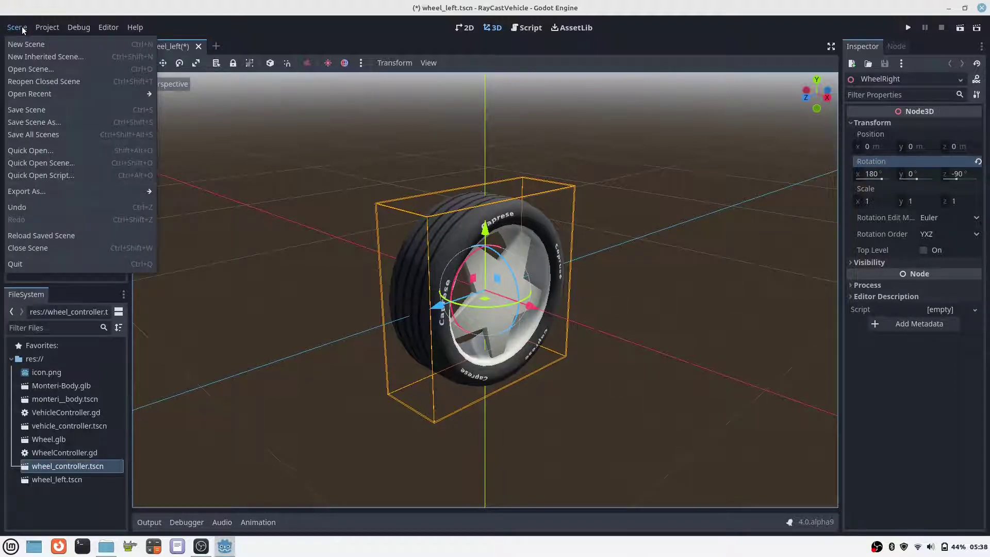
{"action": "left_click", "coordinate": [49, 122]}
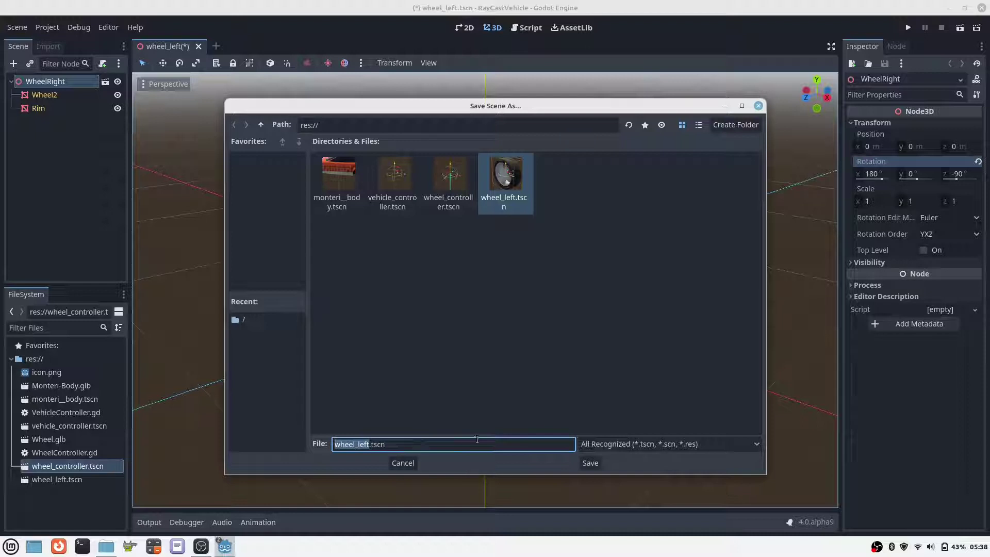
{"action": "key", "text": "Right"}
{"action": "key", "text": "BackSpace"}
{"action": "key", "text": "BackSpace"}
{"action": "key", "text": "BackSpace"}
{"action": "key", "text": "BackSpace"}
{"action": "type", "text": "right"}
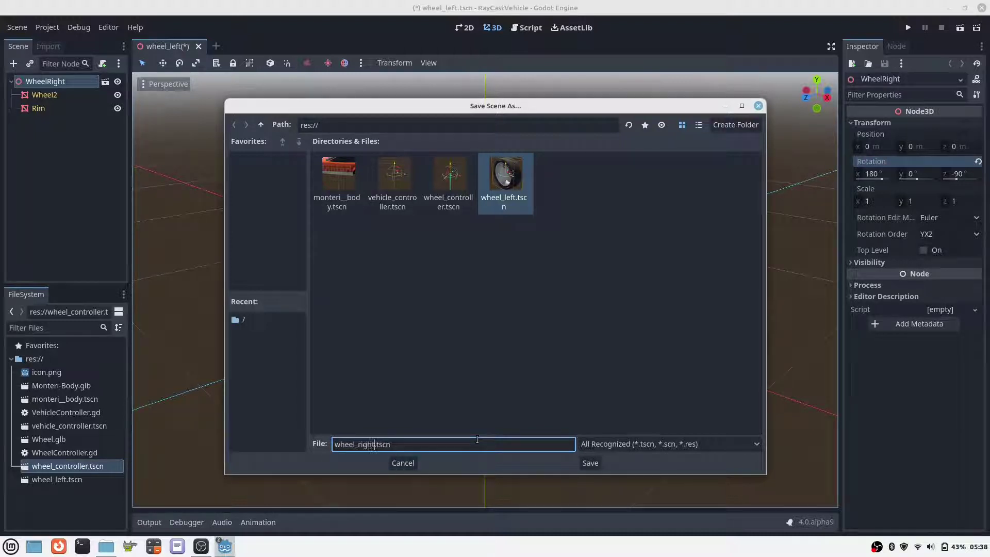
{"action": "left_click", "coordinate": [590, 463]}
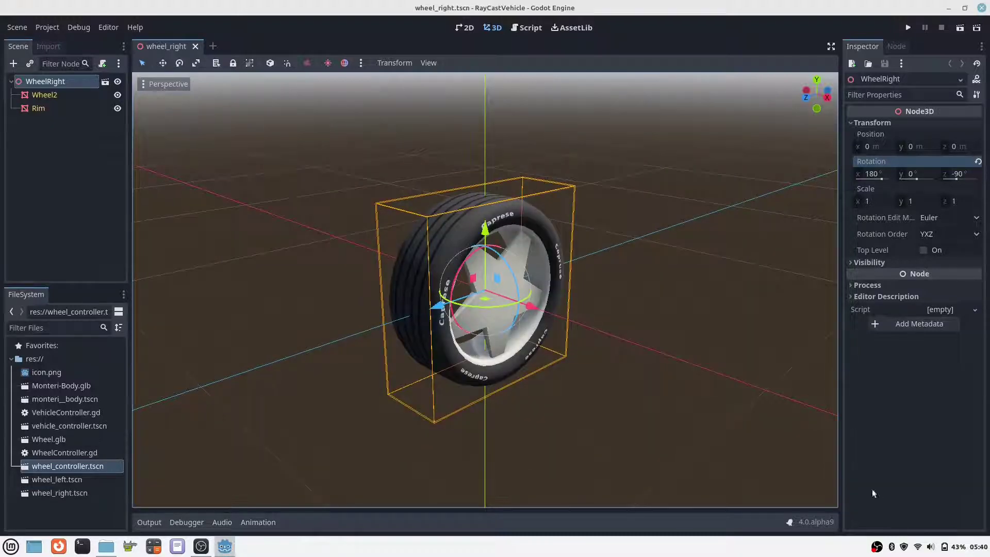
{"action": "left_click", "coordinate": [196, 47]}
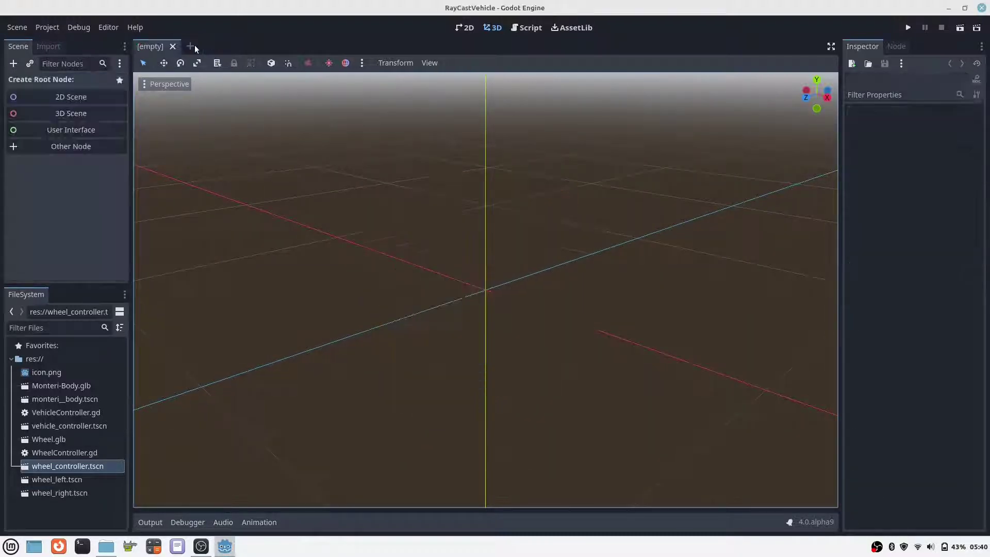
Instance vehicle_controller.tscn as the root of the empty scene and rename the root node Monteri.
{"action": "left_click", "coordinate": [30, 64]}
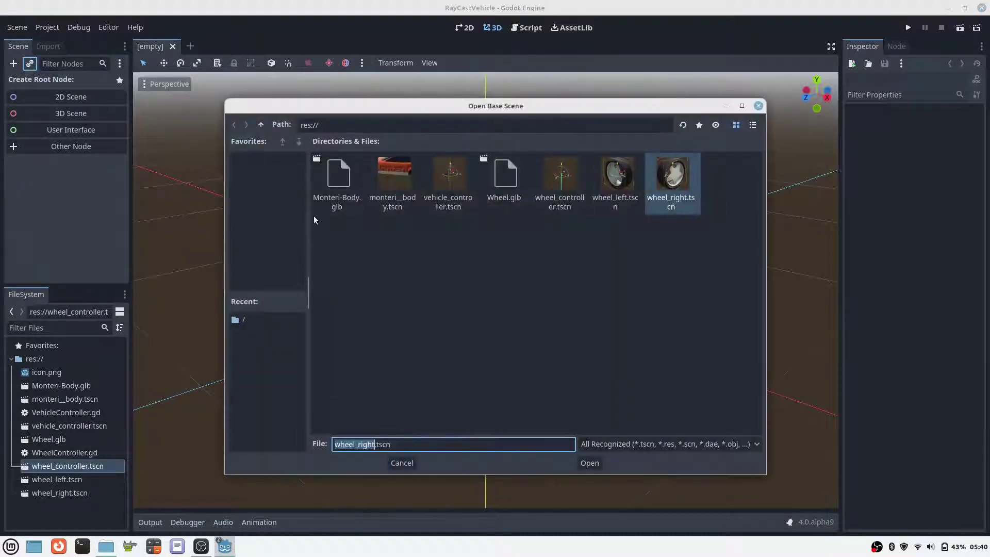
{"action": "double_click", "coordinate": [450, 175]}
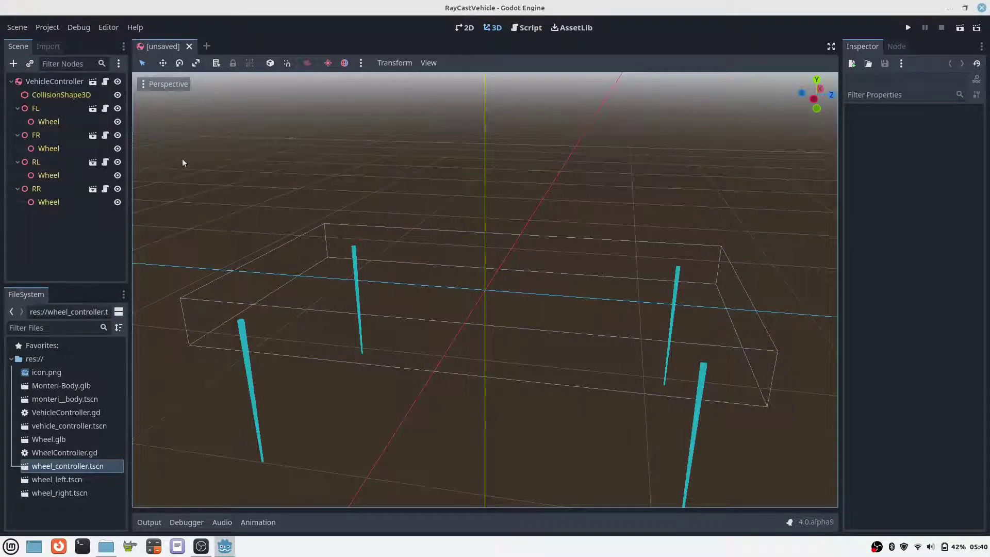
{"action": "double_click", "coordinate": [60, 80]}
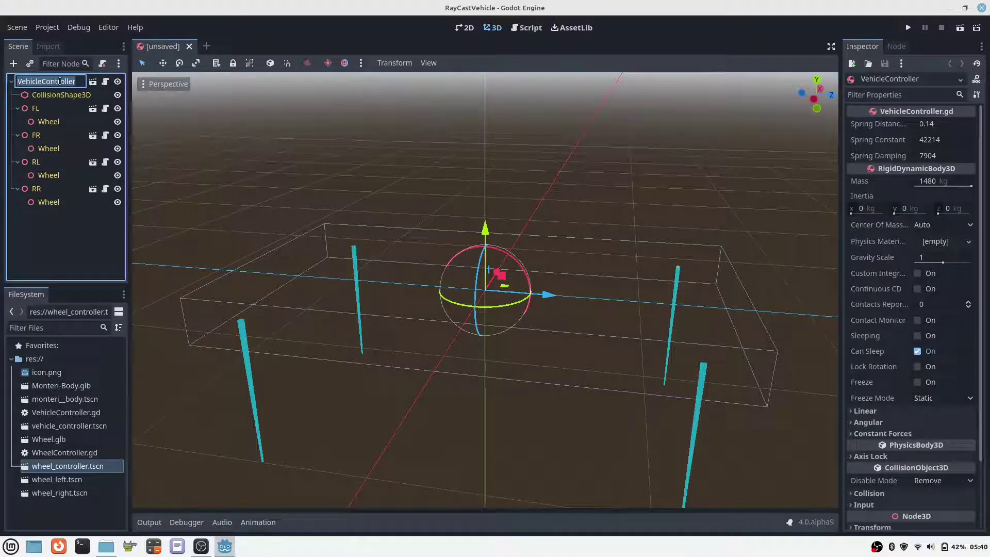
{"action": "type", "text": "Monteri"}
{"action": "key", "text": "Return"}
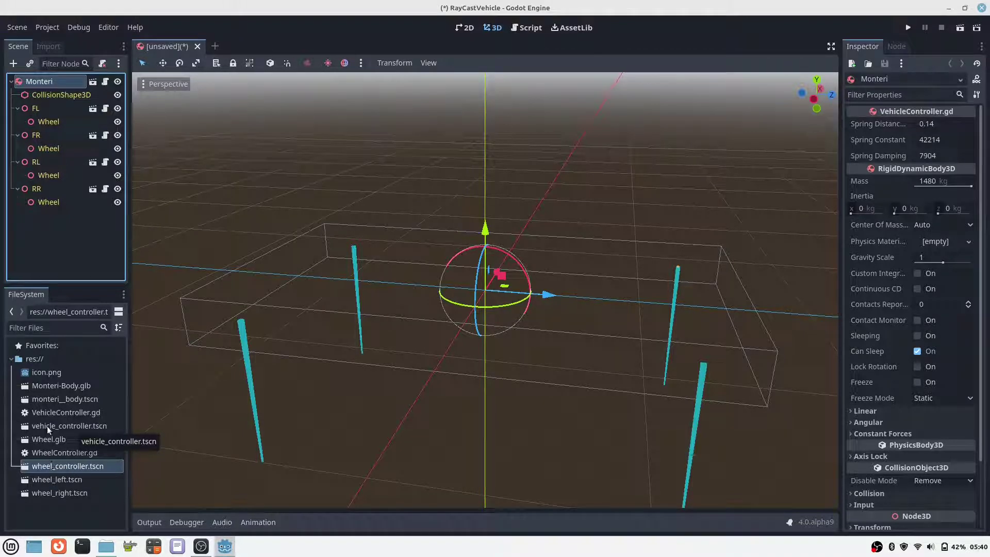
Instance monteri__body.tscn as a child of the Monteri root node.
{"action": "left_click_drag", "start_coordinate": [49, 400], "coordinate": [51, 82]}
{"action": "scroll", "coordinate": [335, 292], "scroll_direction": "down", "scroll_amount": 2}
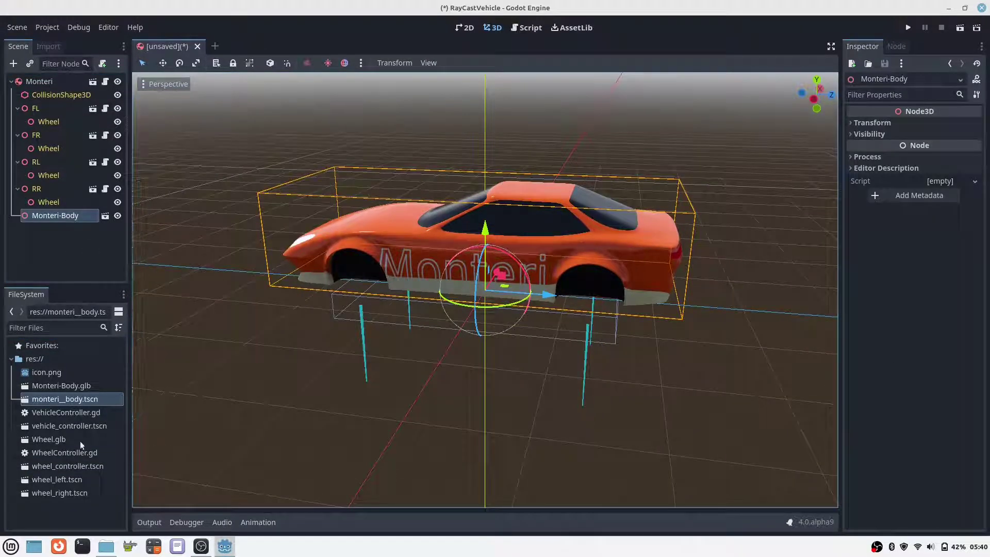
Instance wheel_left.tscn under the Wheel nodes of FL and RL, and wheel_right.tscn under those of FR and RR.
{"action": "left_click_drag", "start_coordinate": [52, 478], "coordinate": [49, 122]}
{"action": "left_click_drag", "start_coordinate": [48, 478], "coordinate": [51, 189]}
{"action": "left_click_drag", "start_coordinate": [42, 494], "coordinate": [52, 230]}
{"action": "left_click_drag", "start_coordinate": [49, 493], "coordinate": [50, 162]}
{"action": "middle_click_drag", "start_coordinate": [454, 299], "coordinate": [464, 227]}
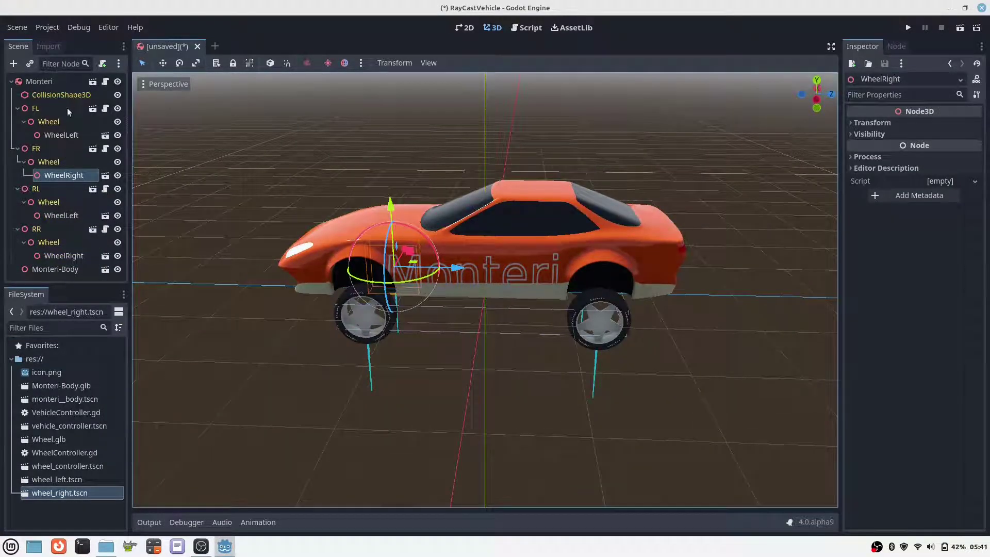
Move Monteri-Body to be the first child of Monteri and set its Y position to -0.35 m.
{"action": "left_click", "coordinate": [54, 269]}
{"action": "left_click_drag", "start_coordinate": [54, 269], "coordinate": [50, 100]}
{"action": "left_click", "coordinate": [51, 98]}
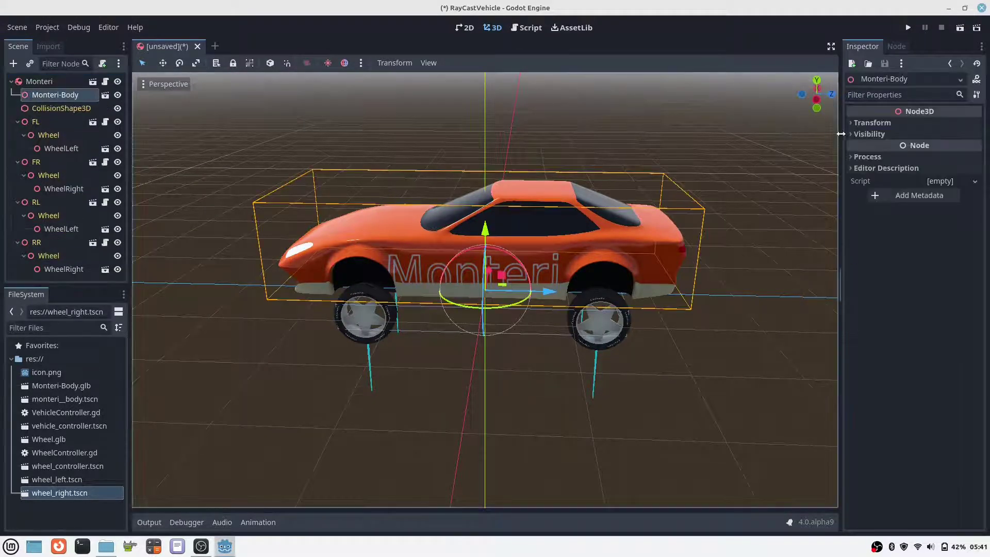
{"action": "left_click", "coordinate": [854, 123]}
{"action": "left_click", "coordinate": [910, 149]}
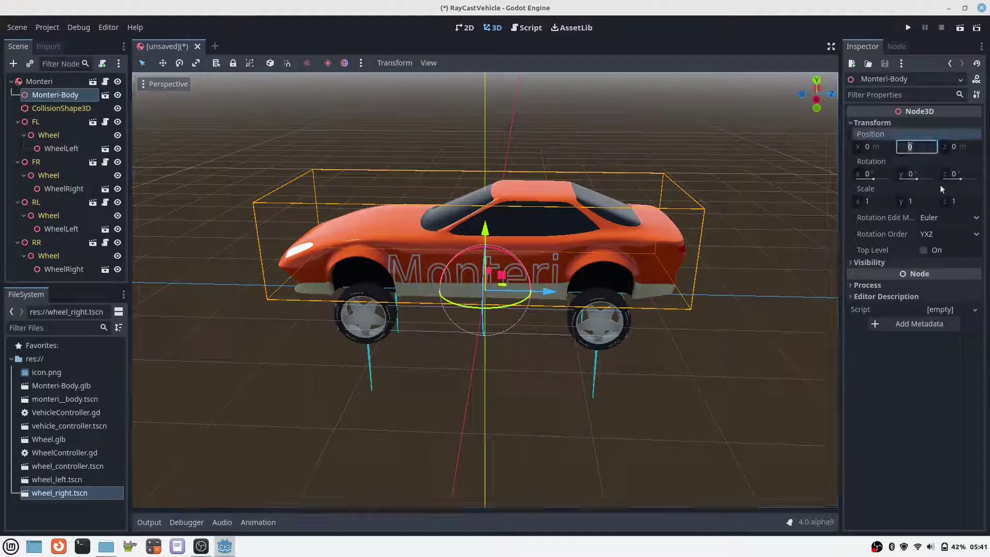
{"action": "type", "text": "-0.35"}
{"action": "key", "text": "Return"}
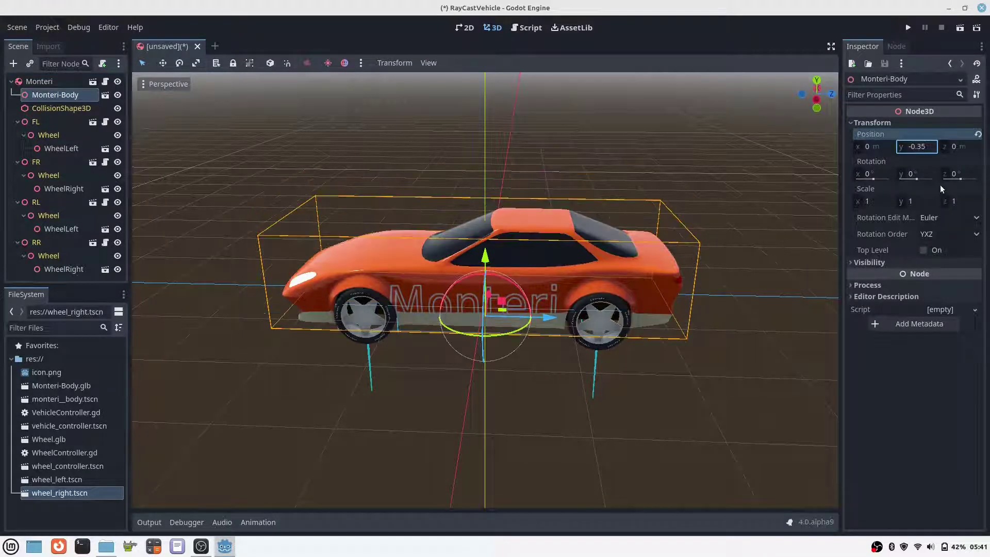
Save the assembled car scene as monteri.tscn in res:// and close it.
{"action": "left_click", "coordinate": [32, 81]}
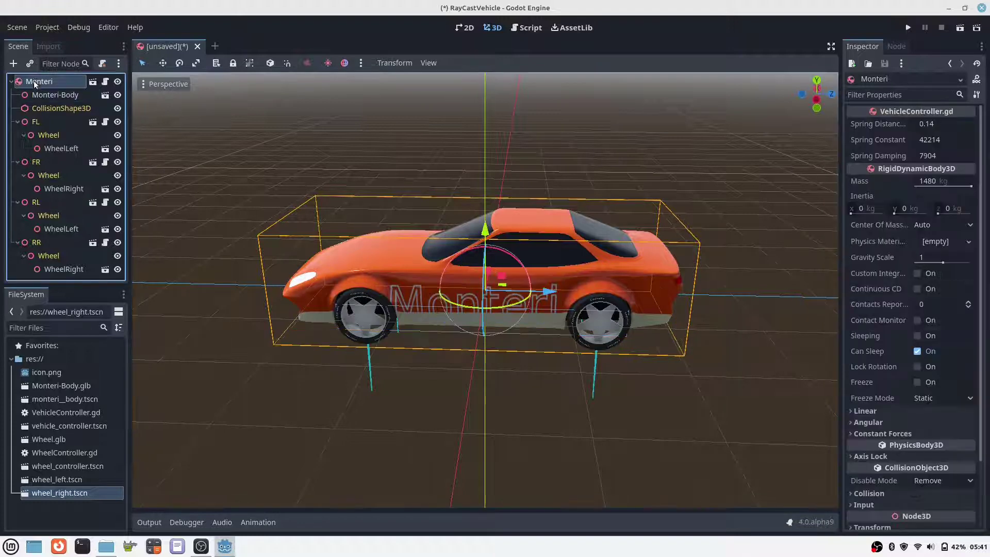
{"action": "left_click", "coordinate": [17, 27]}
{"action": "left_click", "coordinate": [36, 107]}
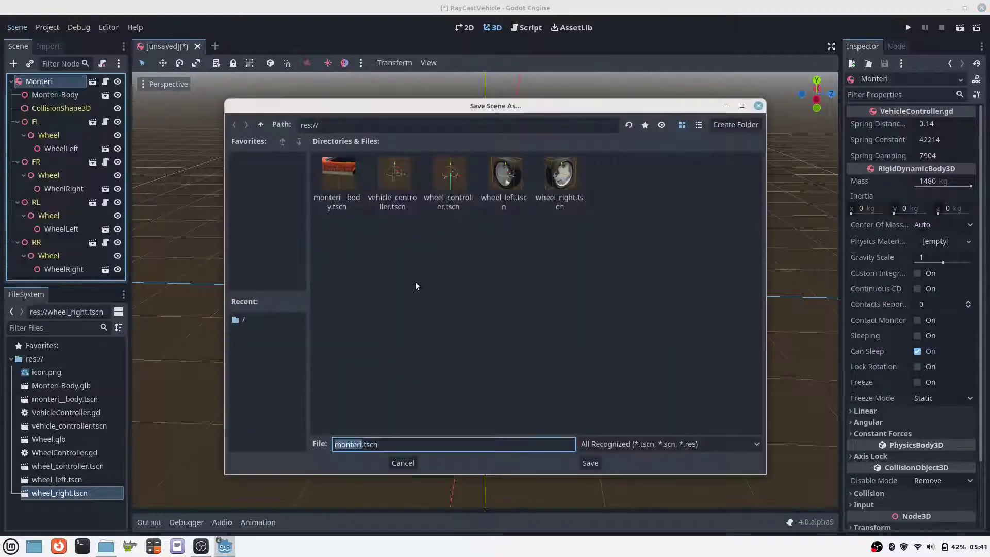
{"action": "left_click", "coordinate": [589, 463]}
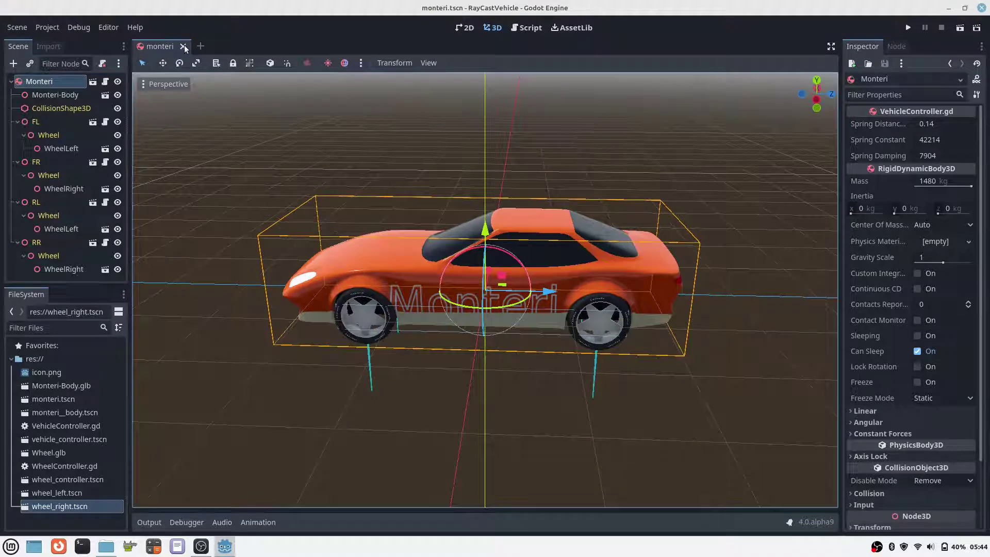
{"action": "left_click", "coordinate": [183, 45]}
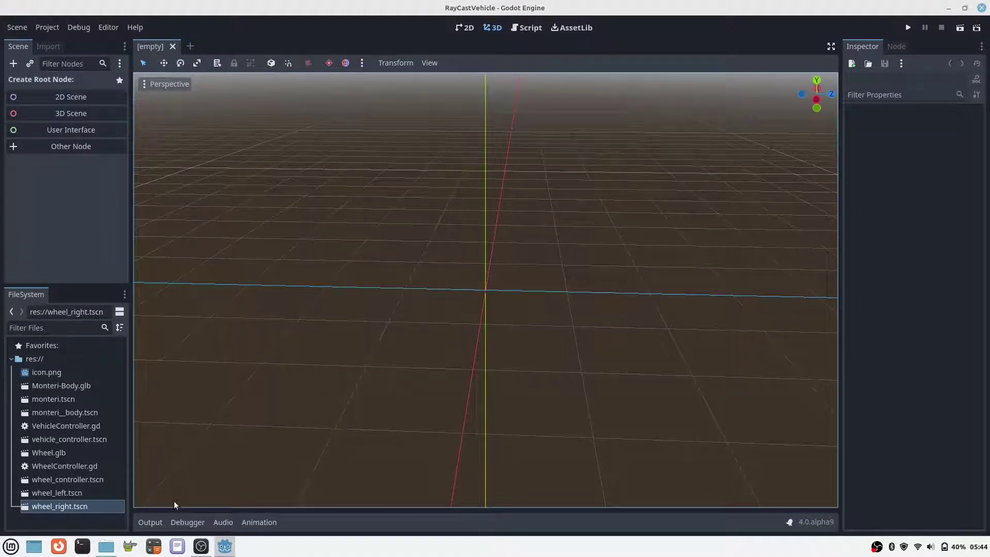
Import Ground.glb from the Assets folder into the project and open it as the base of a new inherited scene.
{"action": "left_click", "coordinate": [106, 545]}
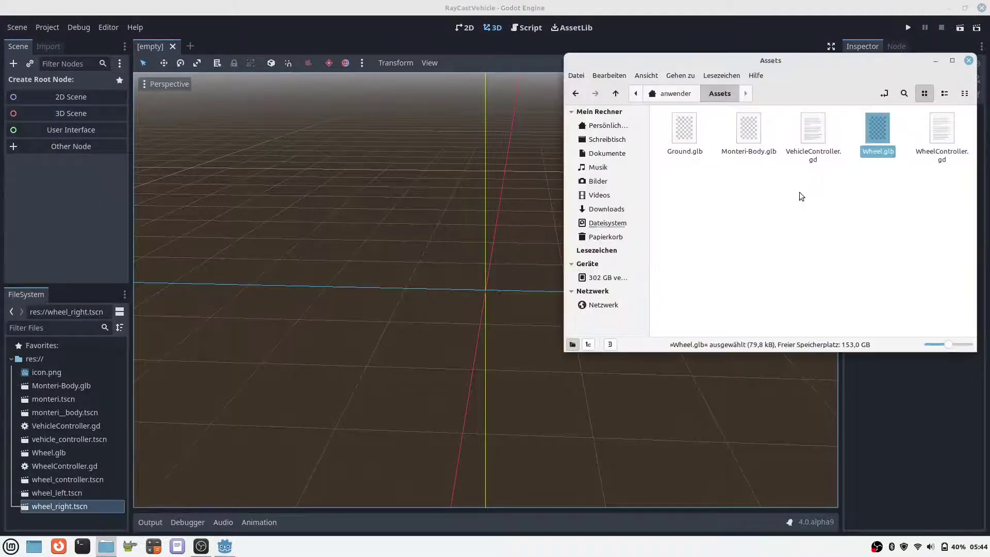
{"action": "left_click_drag", "start_coordinate": [679, 136], "coordinate": [78, 424]}
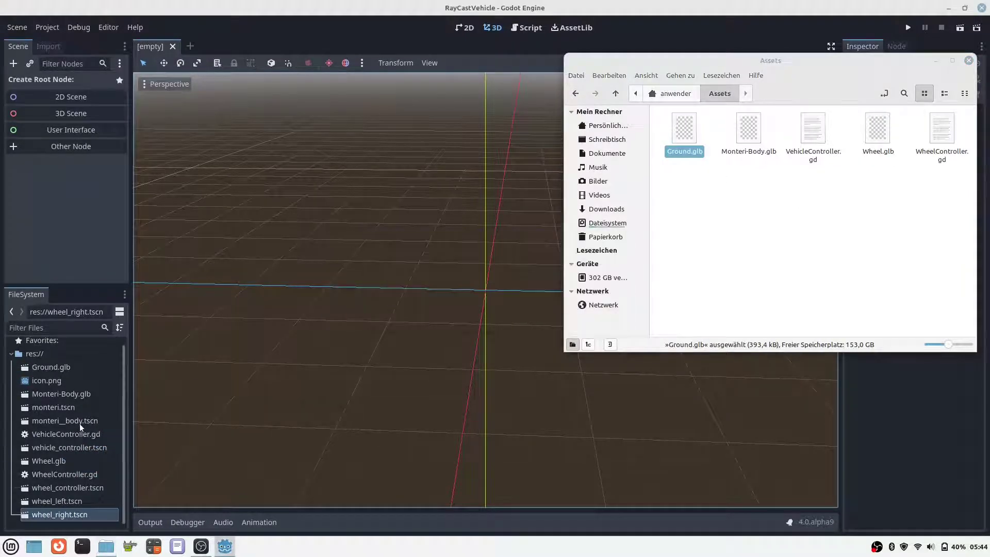
{"action": "left_click", "coordinate": [153, 12]}
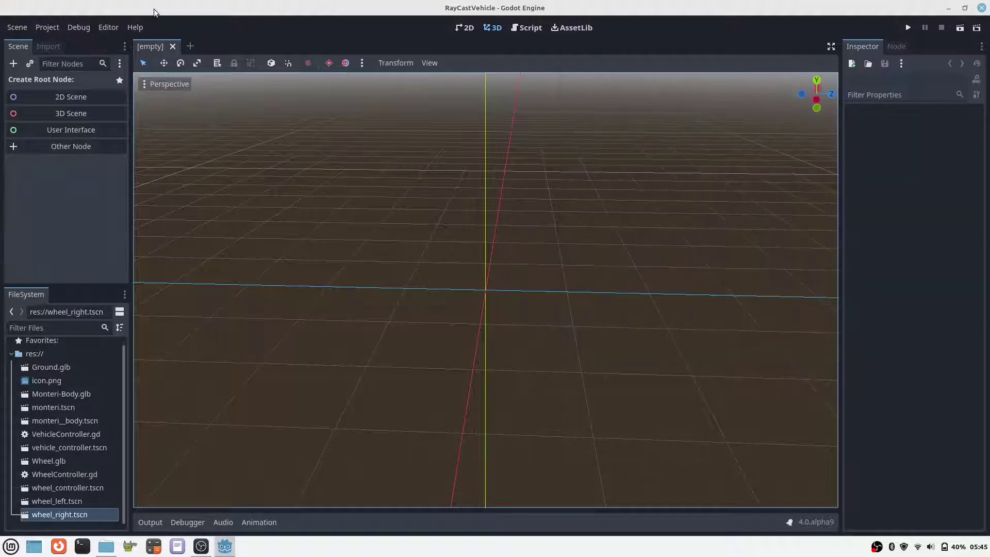
{"action": "left_click", "coordinate": [30, 64]}
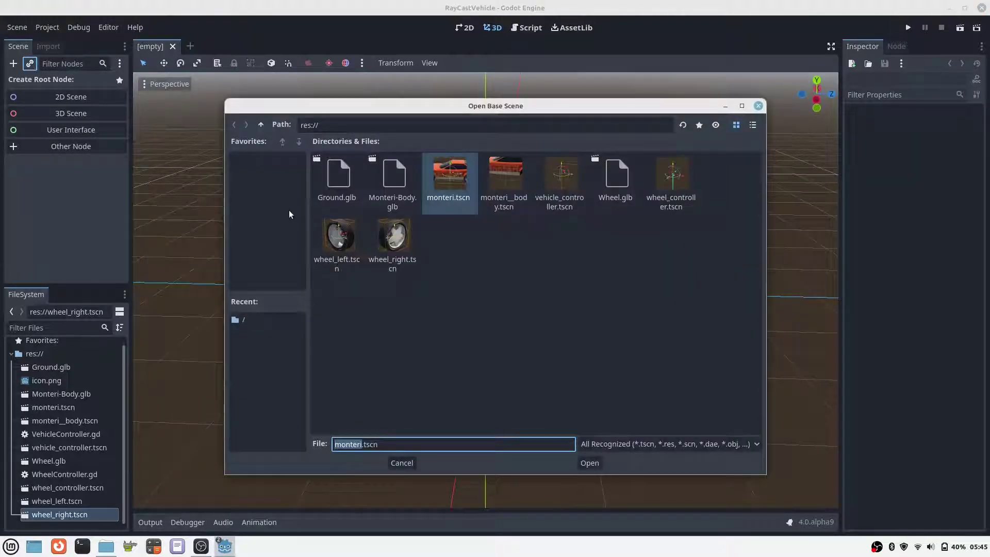
{"action": "left_click", "coordinate": [335, 180]}
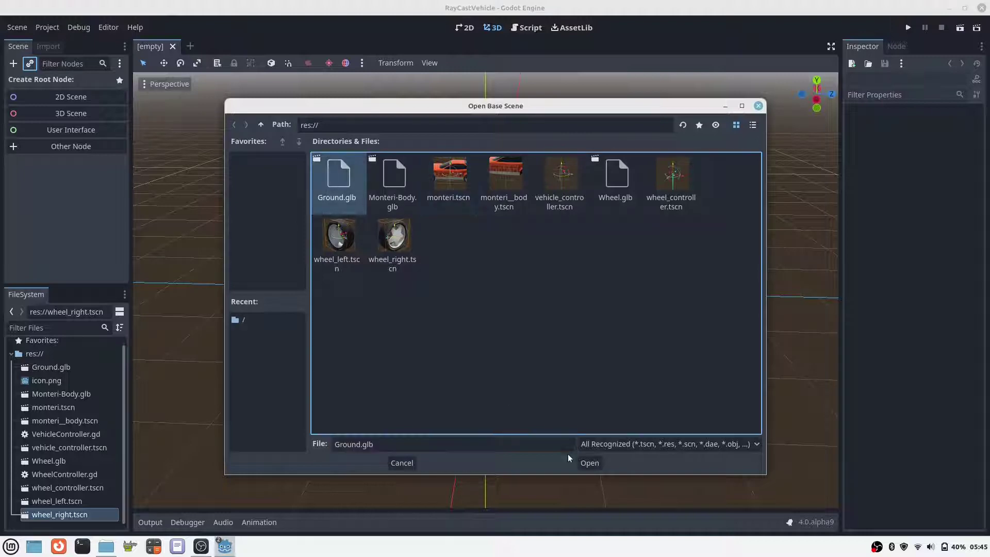
{"action": "left_click", "coordinate": [584, 463]}
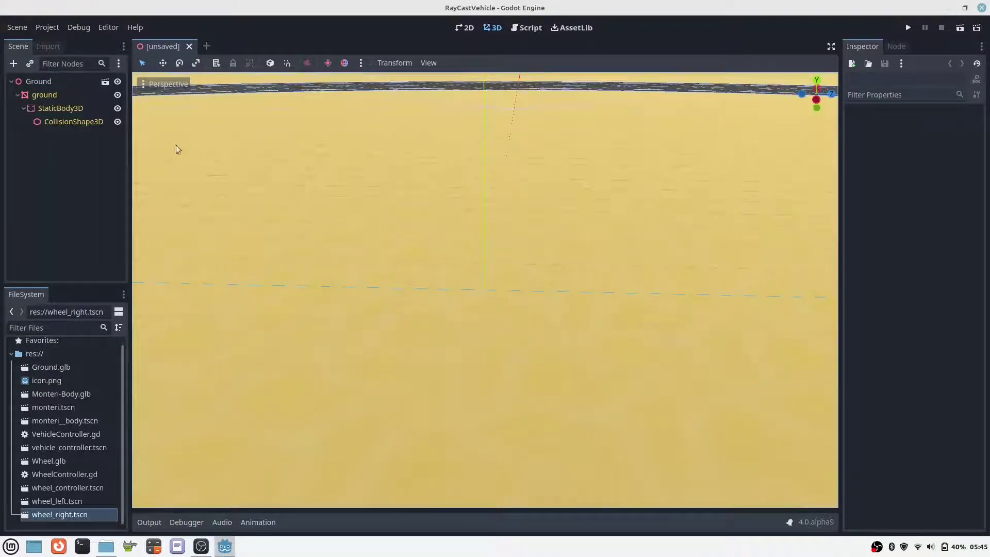
Save the ground scene as ground.tscn in res:// and close it.
{"action": "left_click", "coordinate": [18, 28]}
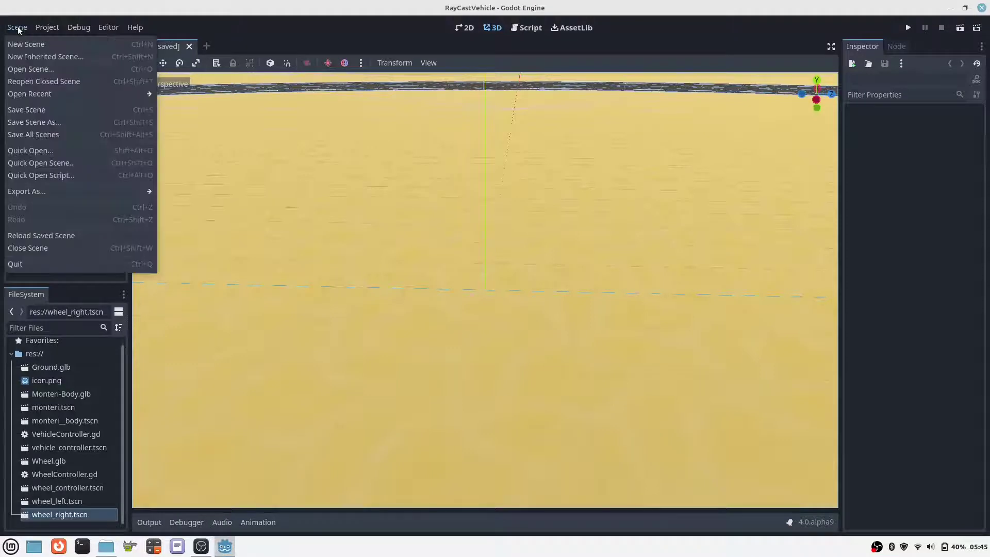
{"action": "left_click", "coordinate": [43, 111]}
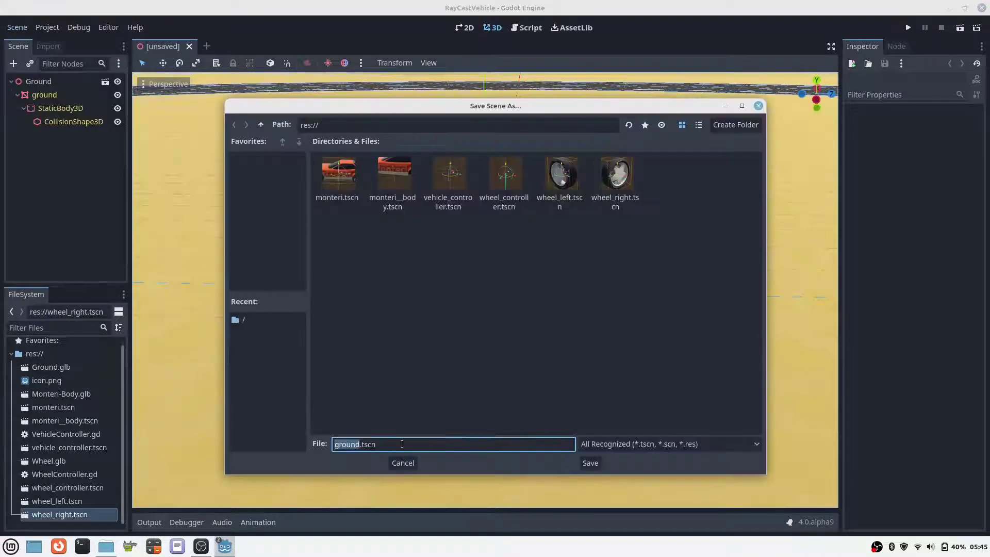
{"action": "left_click", "coordinate": [595, 463]}
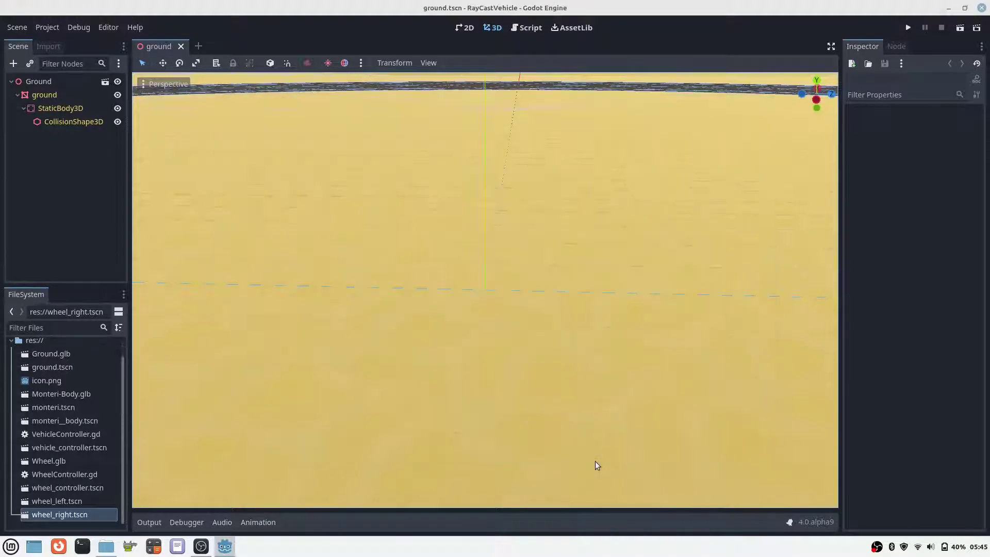
{"action": "left_click", "coordinate": [181, 46]}
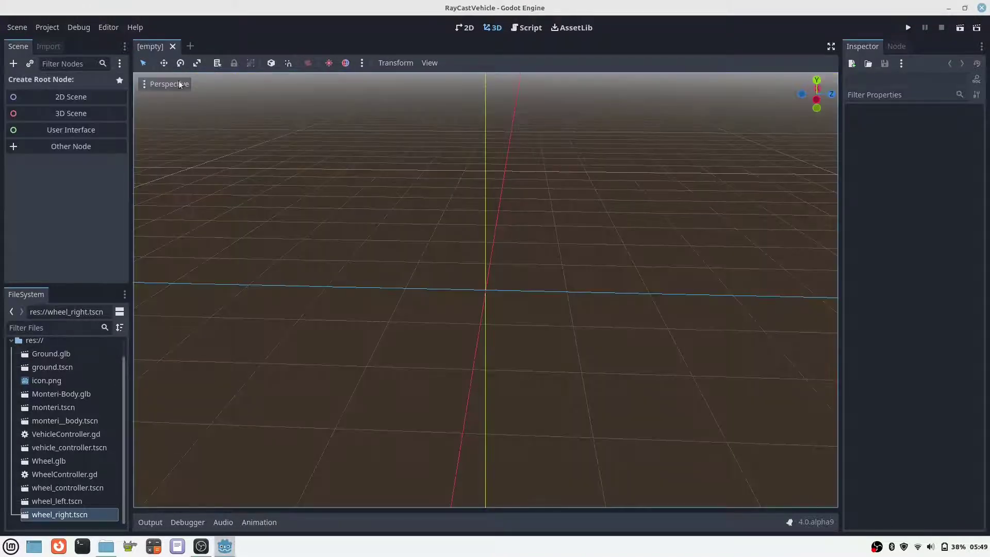
Create a new scene with a plain Node as root and name it Start.
{"action": "left_click", "coordinate": [51, 146]}
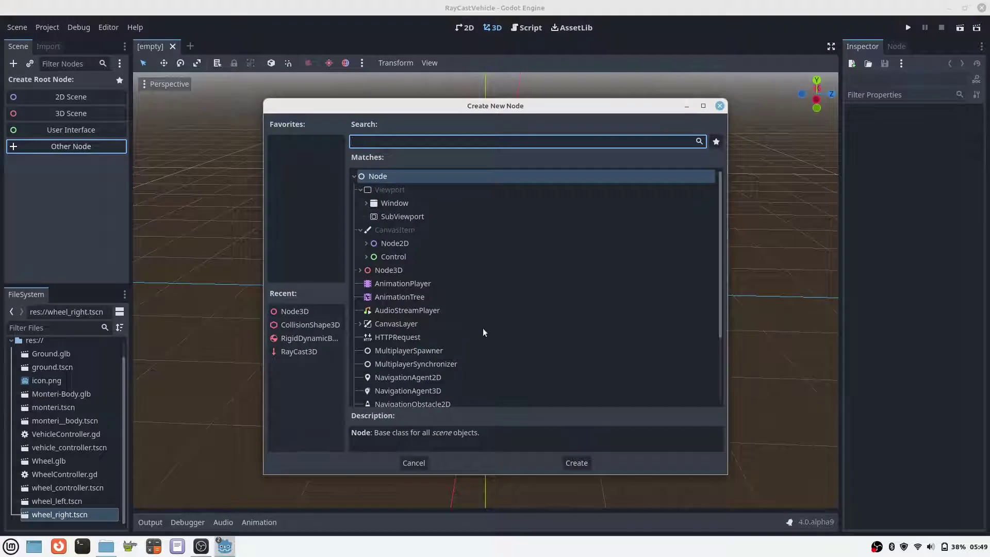
{"action": "left_click", "coordinate": [575, 463]}
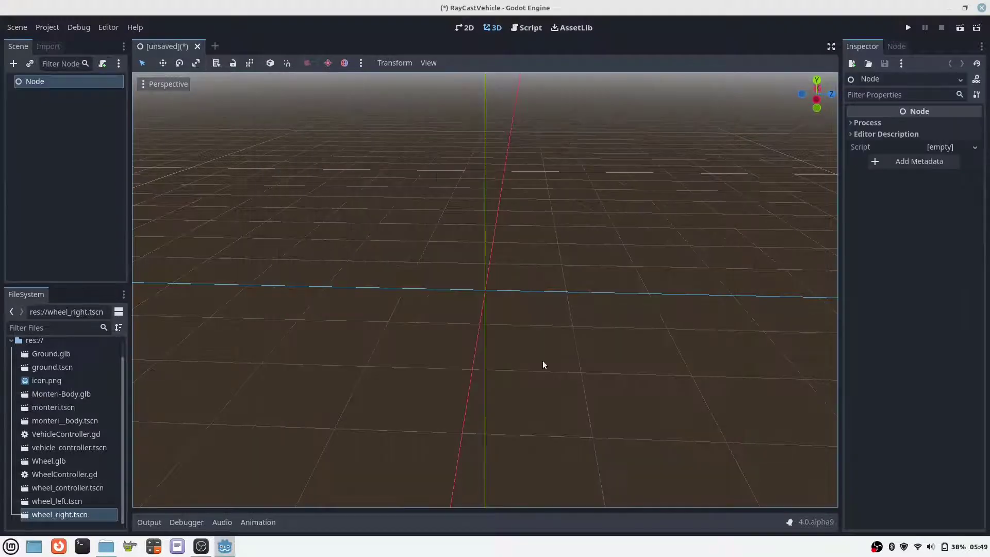
{"action": "double_click", "coordinate": [35, 80]}
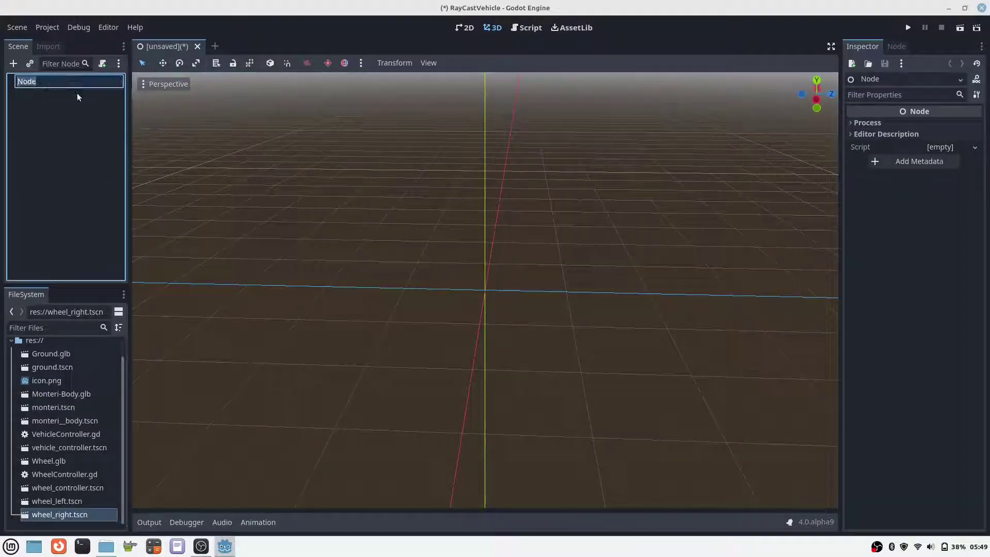
{"action": "type", "text": "Start"}
{"action": "key", "text": "Return"}
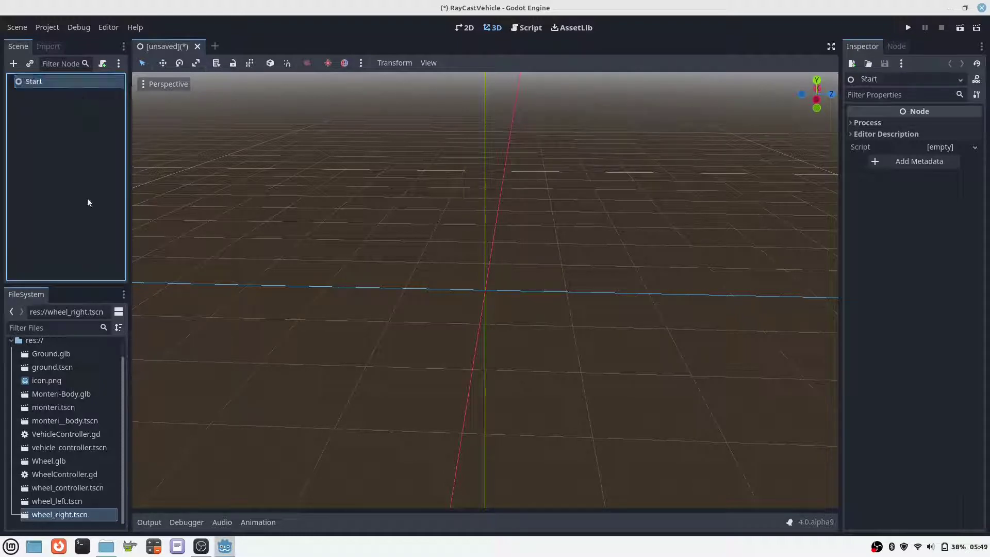
Instance ground.tscn and monteri.tscn as children of Start and set Monteri's Y position to 0.35 m.
{"action": "left_click_drag", "start_coordinate": [47, 365], "coordinate": [77, 82]}
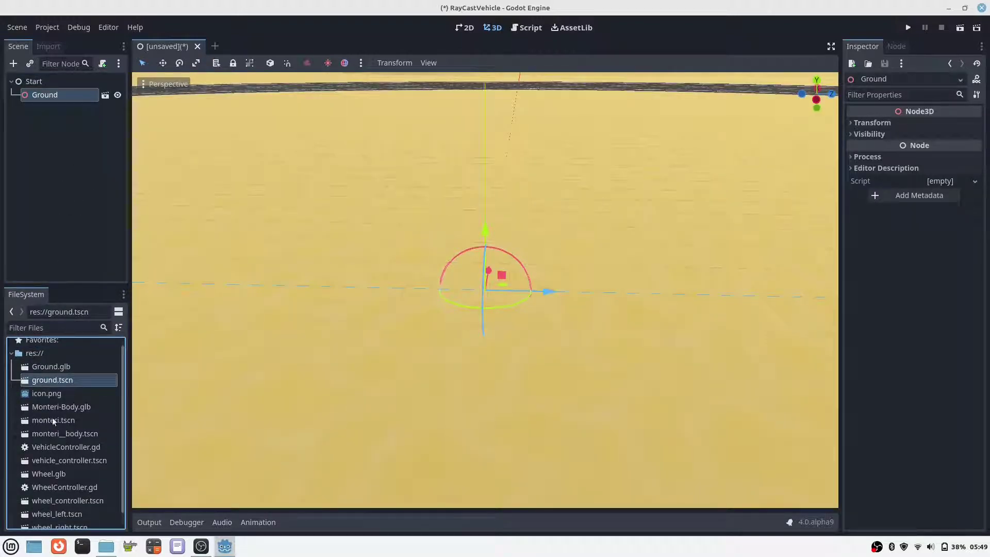
{"action": "left_click_drag", "start_coordinate": [53, 421], "coordinate": [34, 82]}
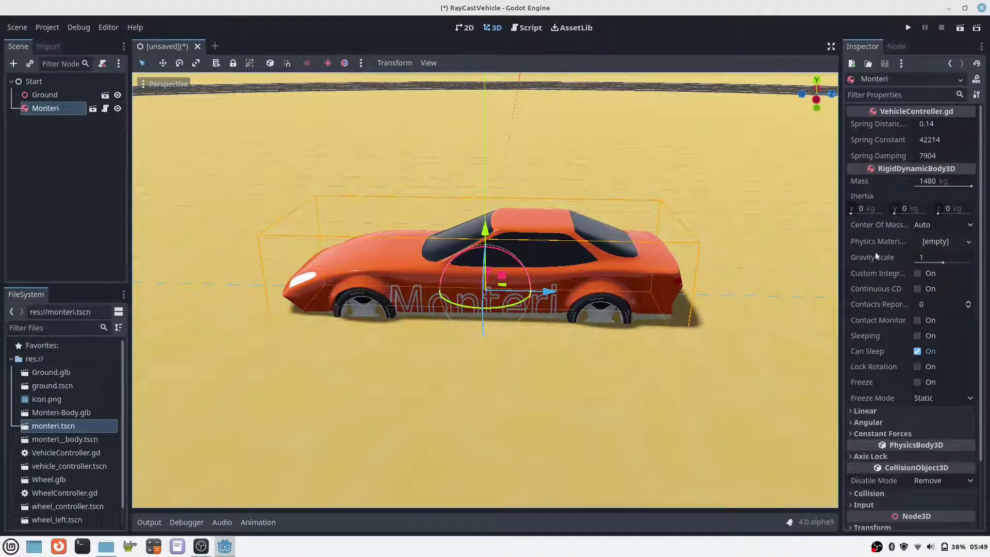
{"action": "scroll", "coordinate": [903, 342], "scroll_direction": "down", "scroll_amount": 3}
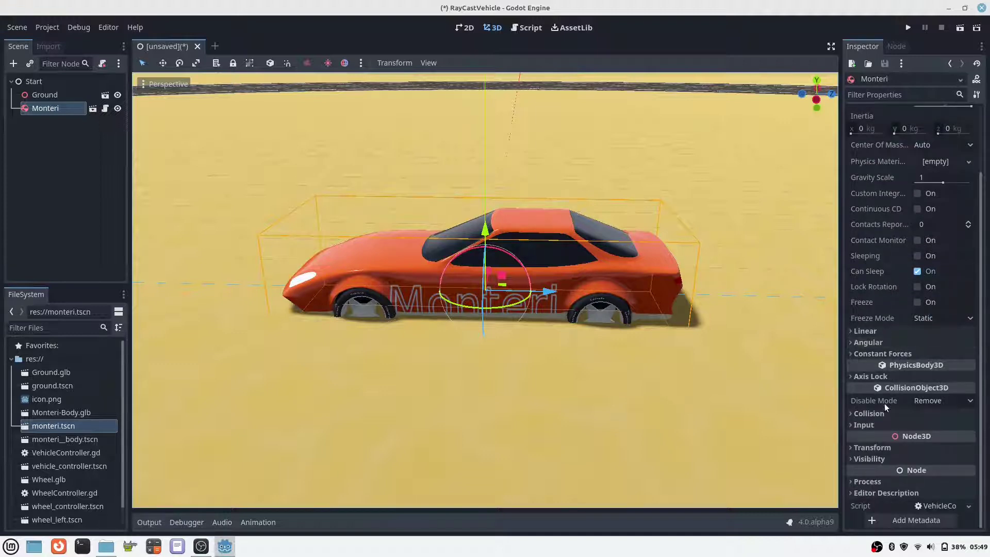
{"action": "left_click", "coordinate": [873, 447]}
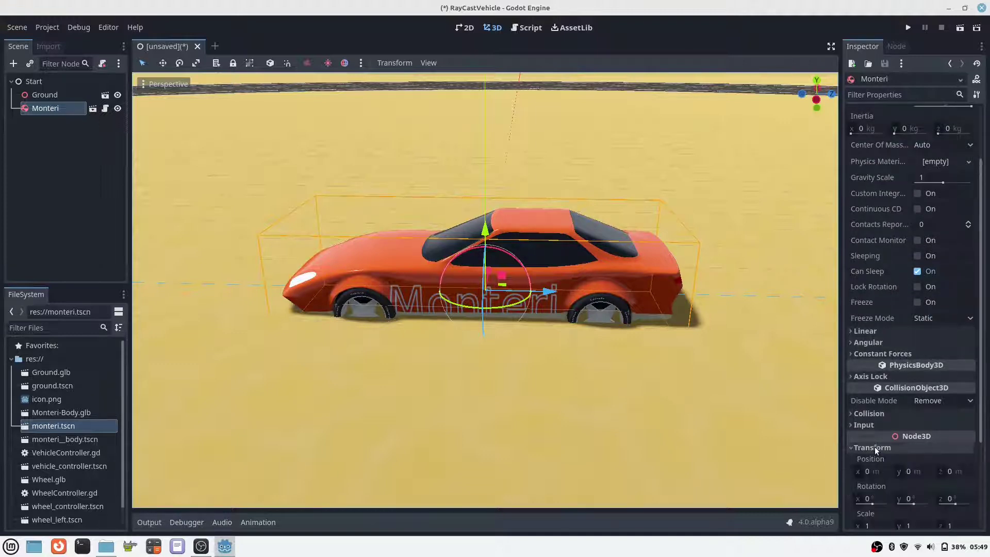
{"action": "left_click", "coordinate": [920, 476]}
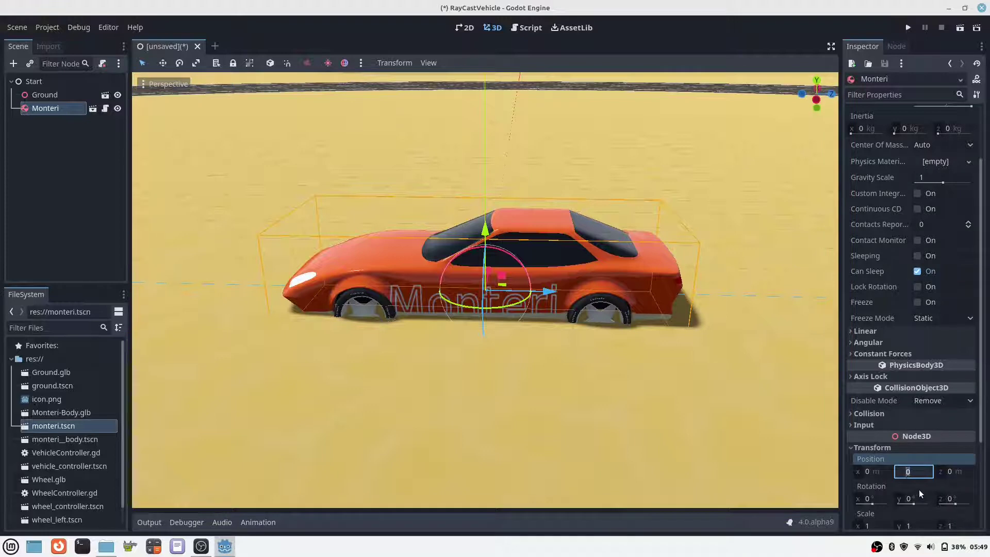
{"action": "type", "text": "0"}
{"action": "key", "text": "Return"}
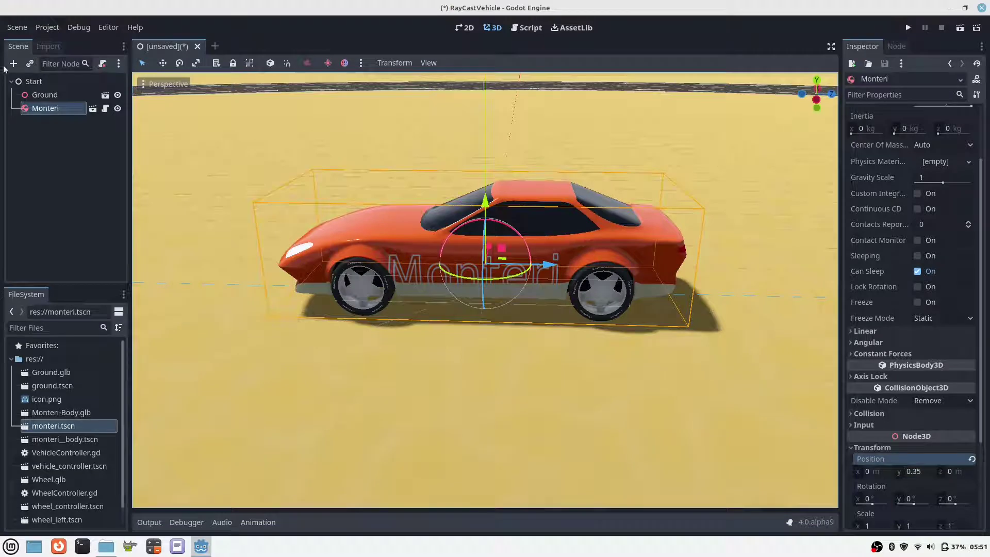
Add a Camera3D node to the scene and place it directly under the Start root node.
{"action": "left_click", "coordinate": [13, 64]}
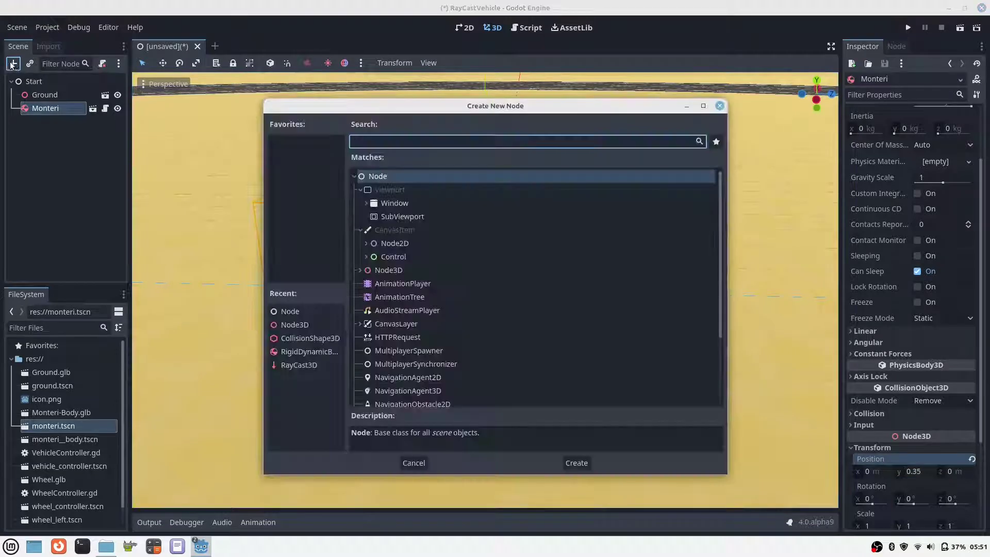
{"action": "type", "text": "ca"}
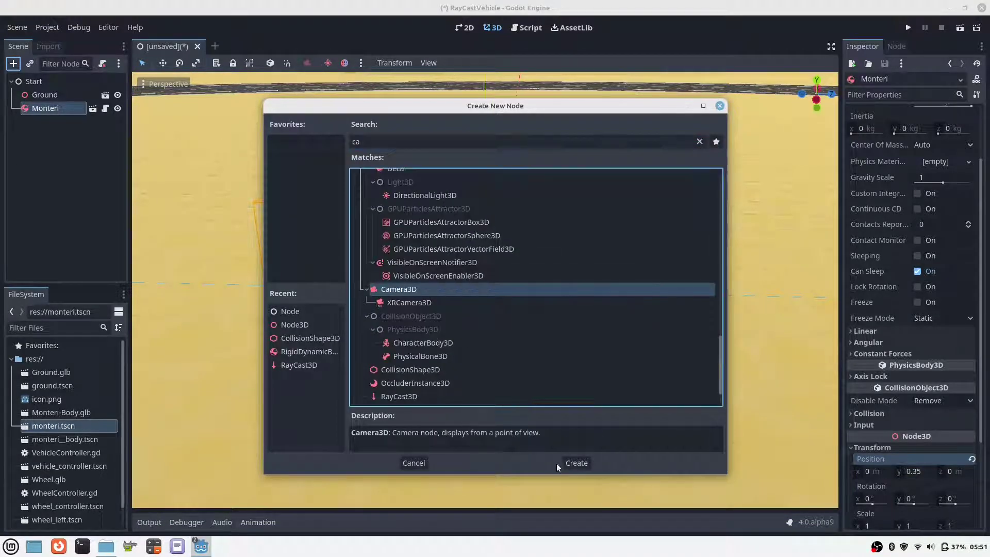
{"action": "left_click", "coordinate": [571, 463]}
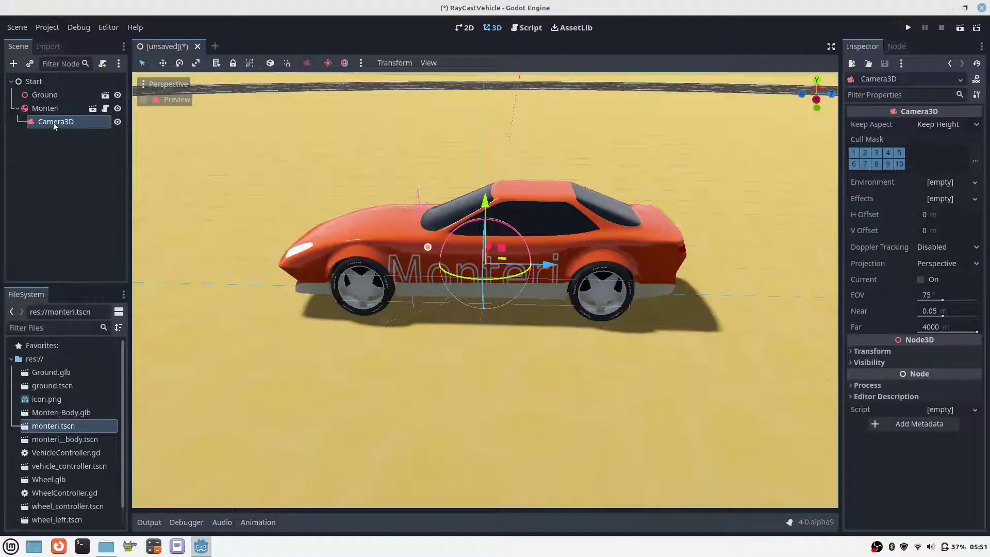
{"action": "left_click_drag", "start_coordinate": [54, 122], "coordinate": [39, 85]}
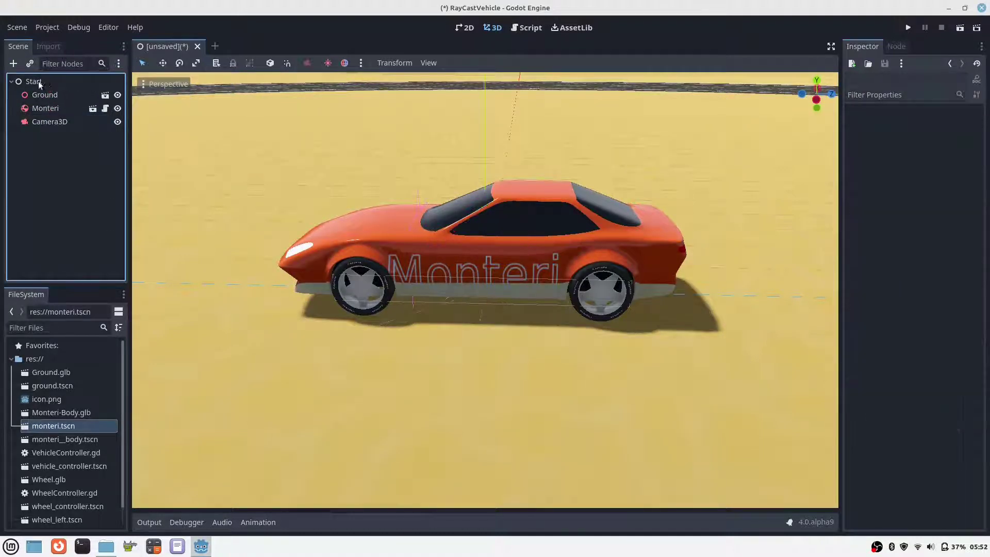
{"action": "left_click", "coordinate": [39, 85]}
Align Camera3D's transform with a slightly raised side view of the whole car and check its preview.
{"action": "left_click", "coordinate": [52, 122]}
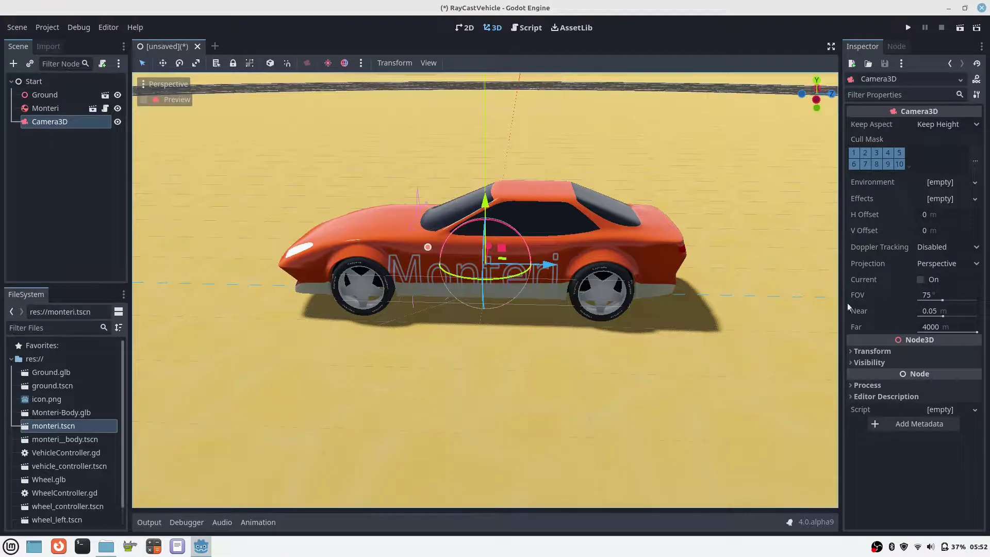
{"action": "left_click", "coordinate": [178, 100]}
{"action": "left_click", "coordinate": [179, 99]}
{"action": "middle_click_drag", "start_coordinate": [380, 215], "coordinate": [416, 207]}
{"action": "scroll", "coordinate": [495, 225], "scroll_direction": "up", "scroll_amount": 5}
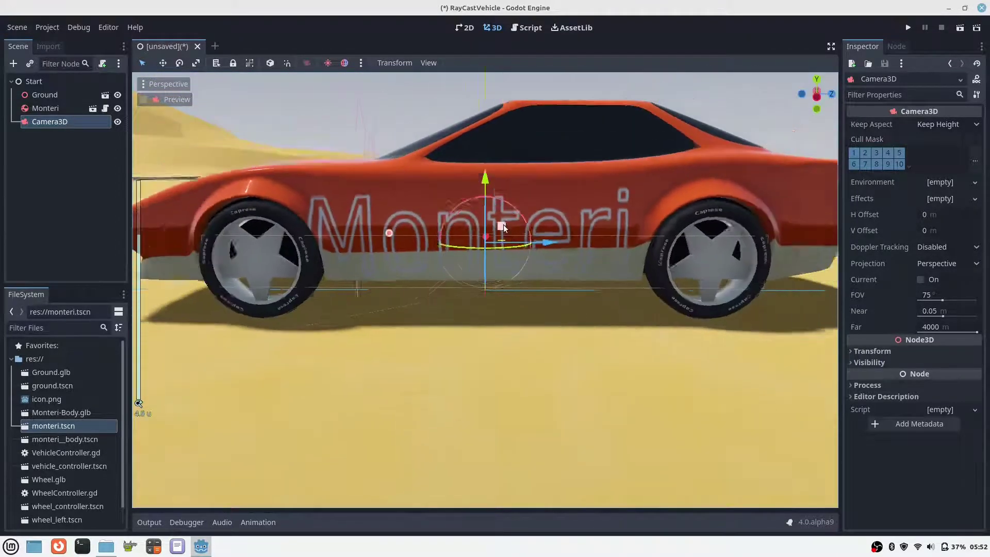
{"action": "scroll", "coordinate": [502, 227], "scroll_direction": "down", "scroll_amount": 2}
{"action": "middle_click_drag", "start_coordinate": [501, 227], "coordinate": [500, 236]}
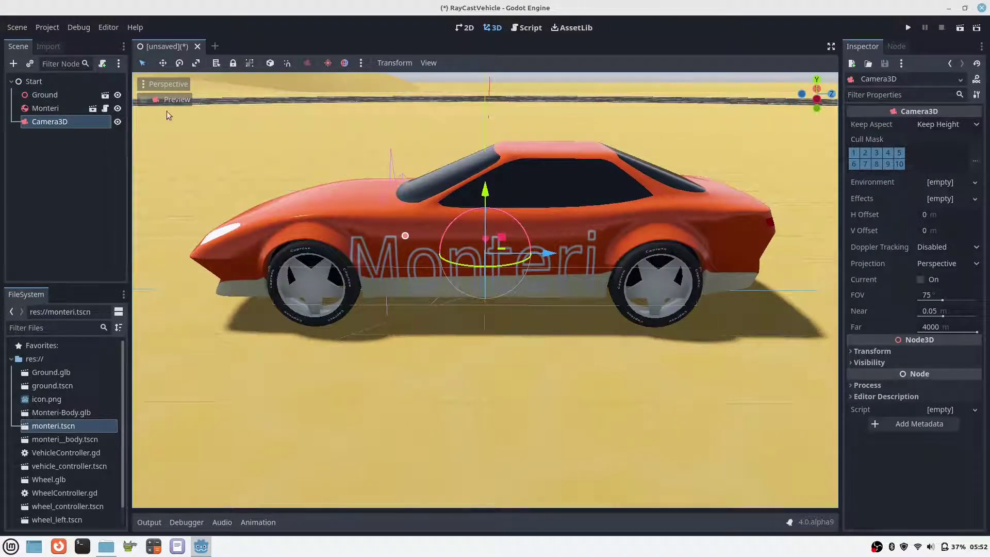
{"action": "left_click", "coordinate": [168, 85]}
{"action": "left_click", "coordinate": [205, 448]}
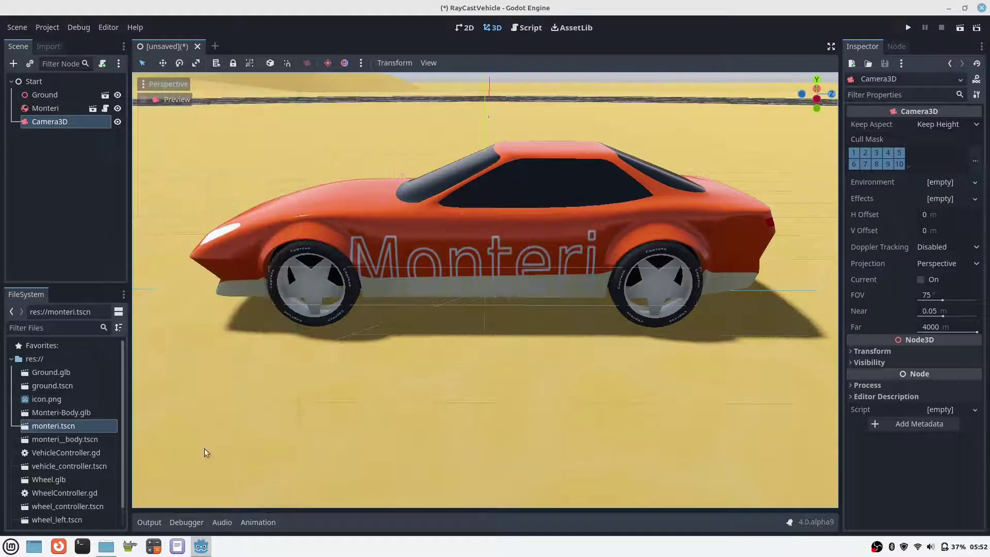
{"action": "left_click", "coordinate": [169, 100]}
{"action": "left_click", "coordinate": [169, 100]}
Set Camera3D's field of view to 40 degrees.
{"action": "left_click", "coordinate": [925, 295]}
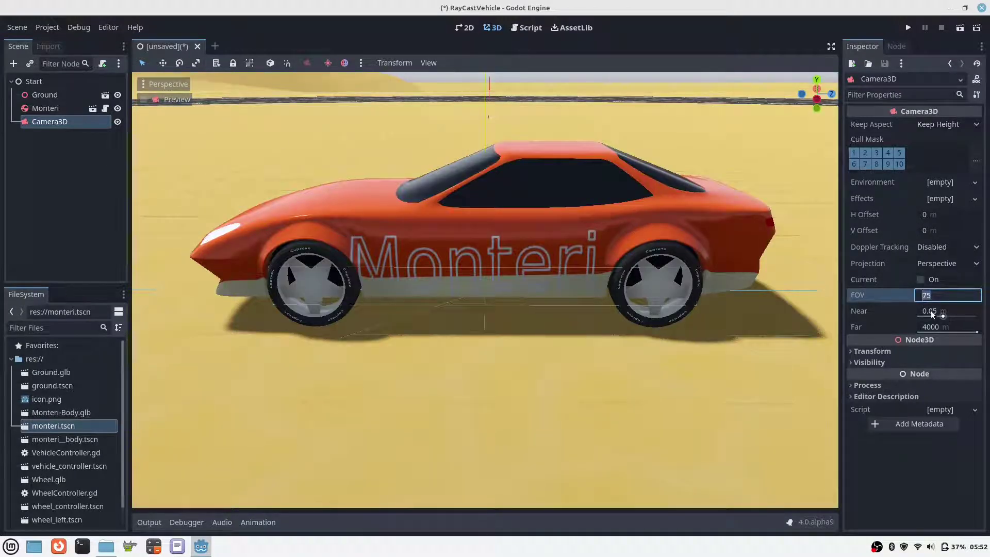
{"action": "type", "text": "40"}
{"action": "key", "text": "Return"}
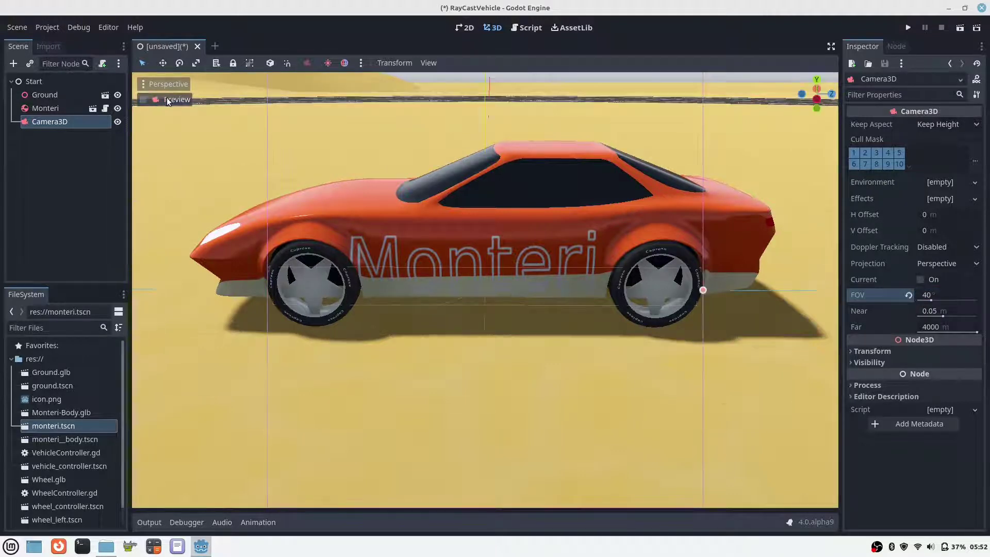
Add a DirectionalLight3D node as a child of Start and enable its shadow.
{"action": "left_click", "coordinate": [33, 81]}
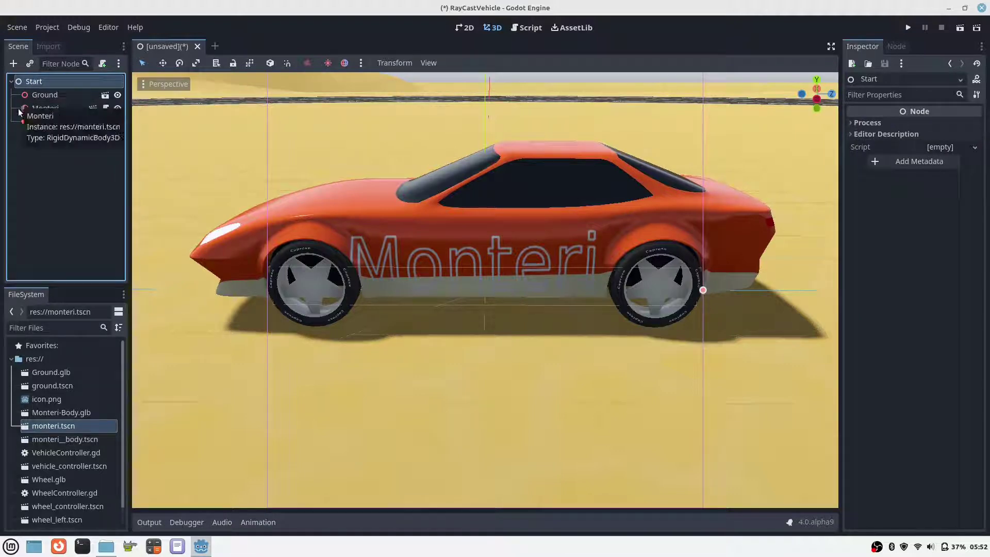
{"action": "left_click", "coordinate": [14, 64]}
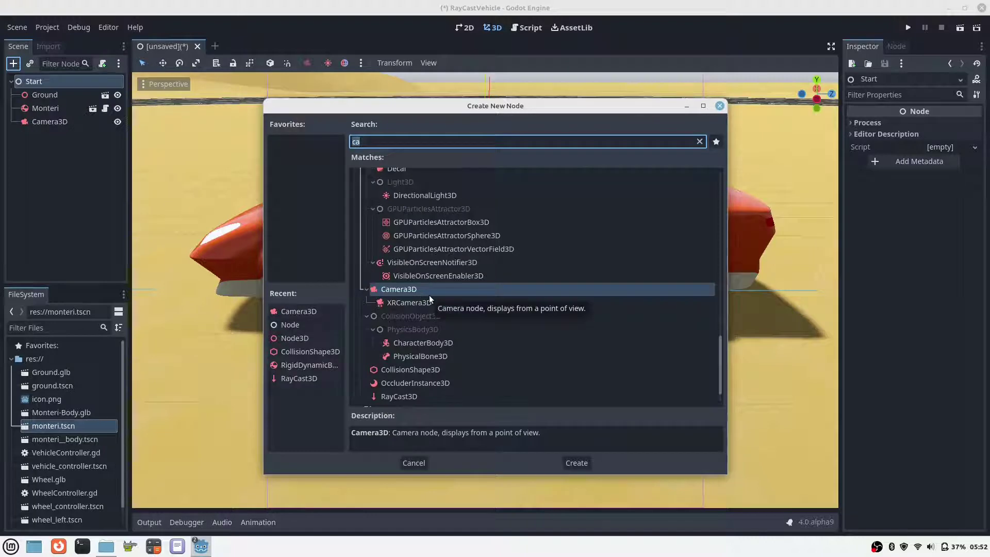
{"action": "type", "text": "di"}
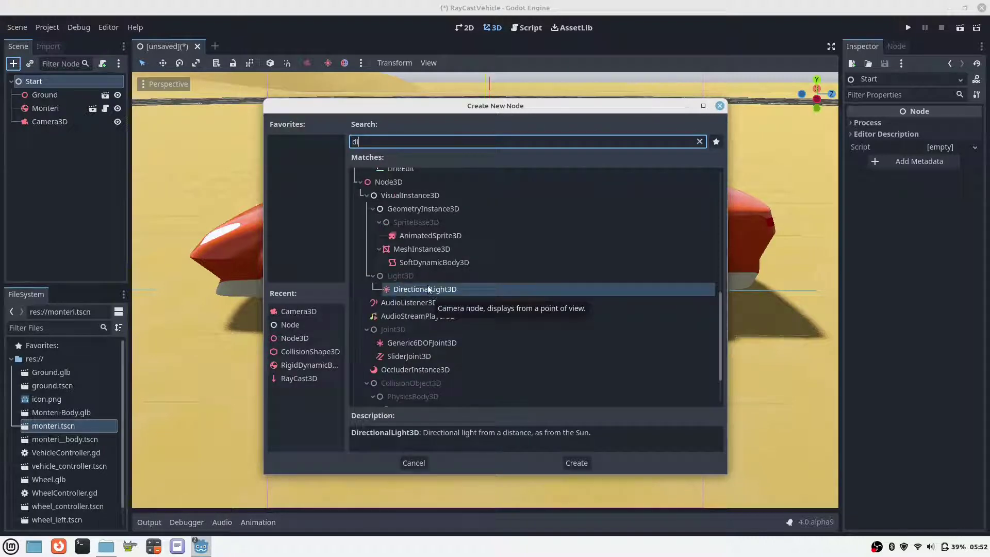
{"action": "left_click", "coordinate": [489, 380]}
{"action": "left_click", "coordinate": [573, 463]}
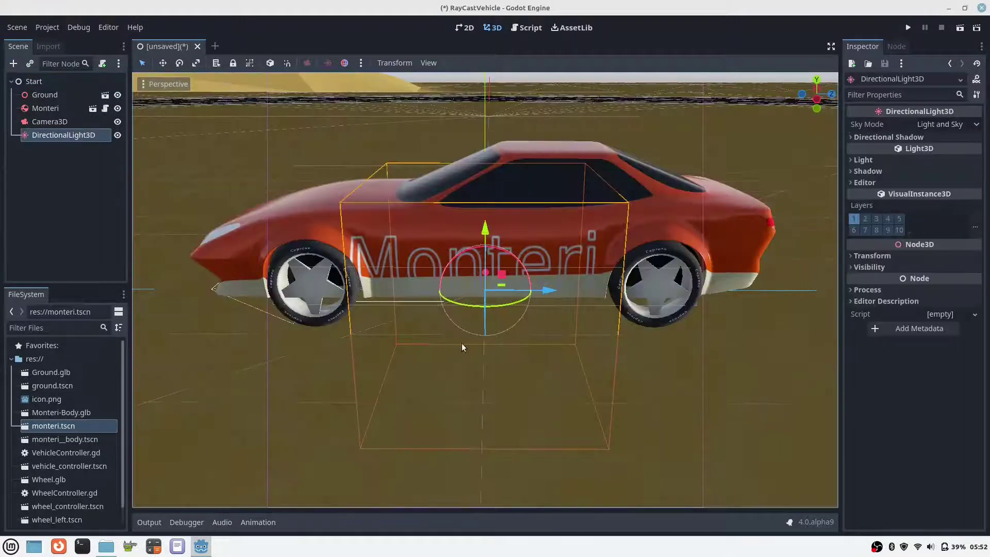
{"action": "left_click", "coordinate": [855, 171]}
{"action": "left_click", "coordinate": [921, 184]}
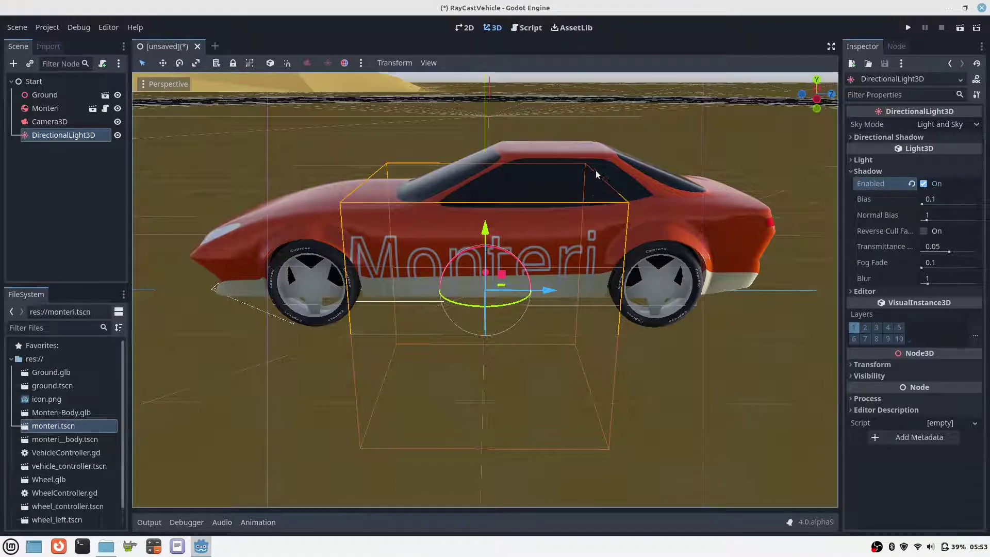
Align DirectionalLight3D's transform with a view looking almost straight down on the car, and check the lighting from the side.
{"action": "middle_click_drag", "start_coordinate": [560, 169], "coordinate": [566, 287]}
{"action": "scroll", "coordinate": [566, 284], "scroll_direction": "down", "scroll_amount": 2}
{"action": "scroll", "coordinate": [566, 281], "scroll_direction": "down", "scroll_amount": 2}
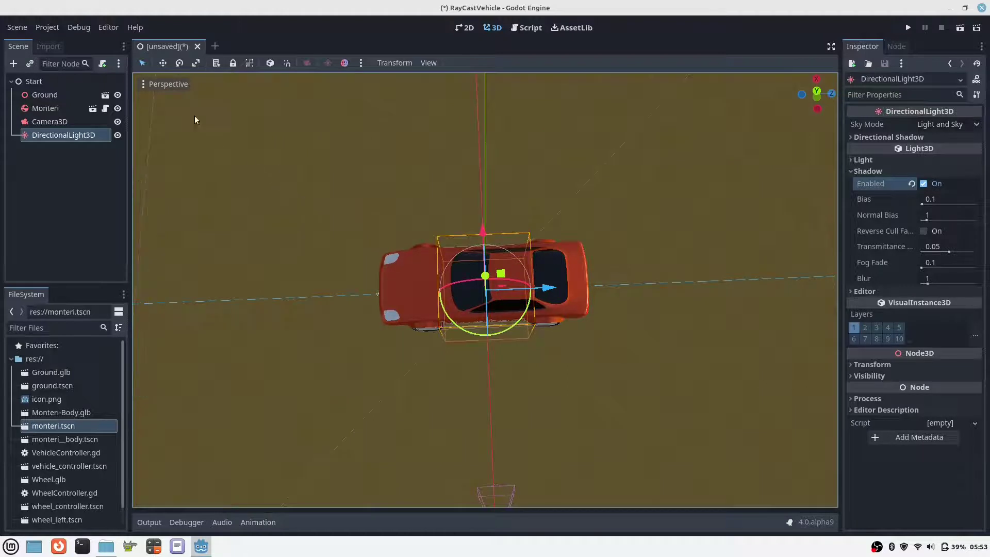
{"action": "left_click", "coordinate": [165, 85]}
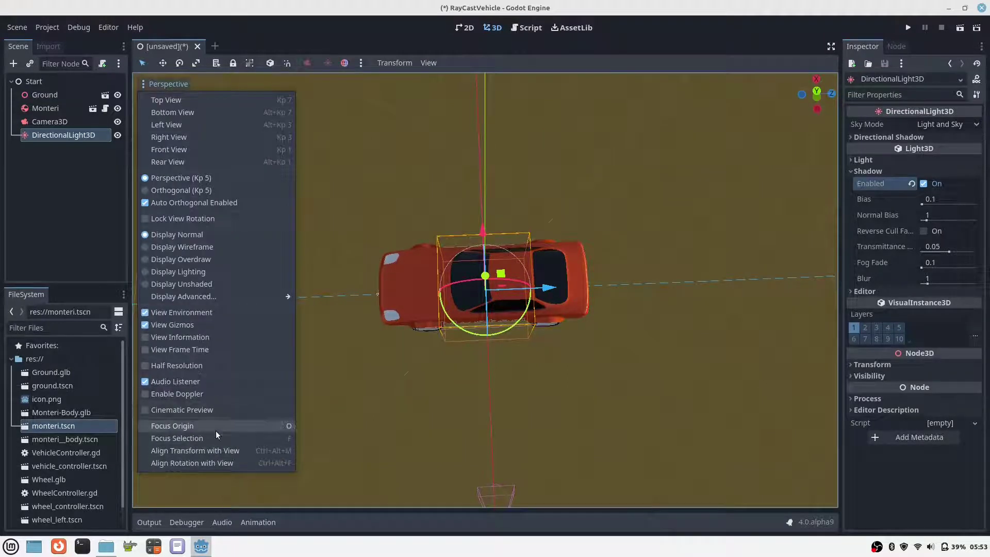
{"action": "left_click", "coordinate": [237, 450]}
{"action": "middle_click_drag", "start_coordinate": [308, 370], "coordinate": [339, 269]}
{"action": "scroll", "coordinate": [412, 310], "scroll_direction": "up", "scroll_amount": 5}
{"action": "middle_click_drag", "start_coordinate": [454, 361], "coordinate": [429, 321]}
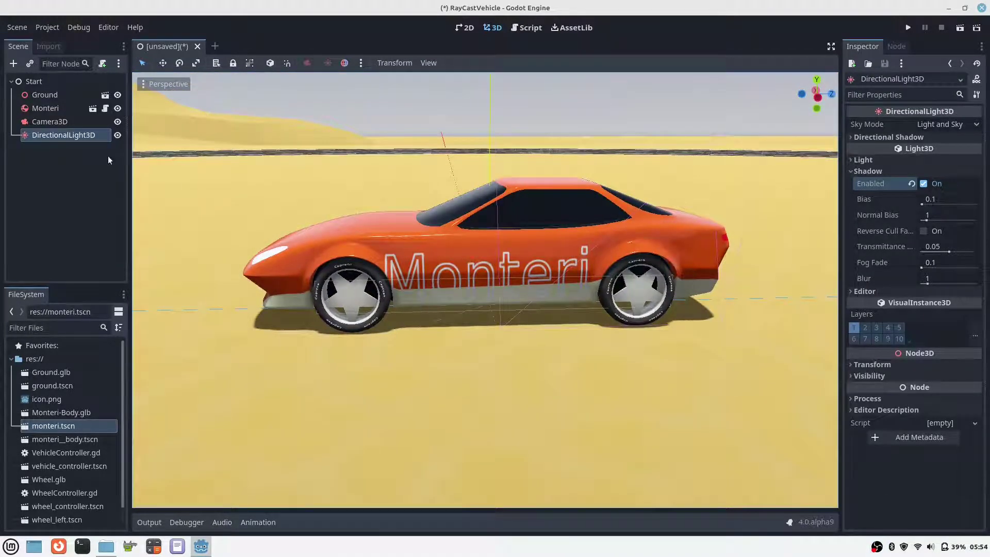
Save the new scene as start.tscn in the project's res:// folder.
{"action": "left_click", "coordinate": [34, 80]}
{"action": "left_click", "coordinate": [18, 28]}
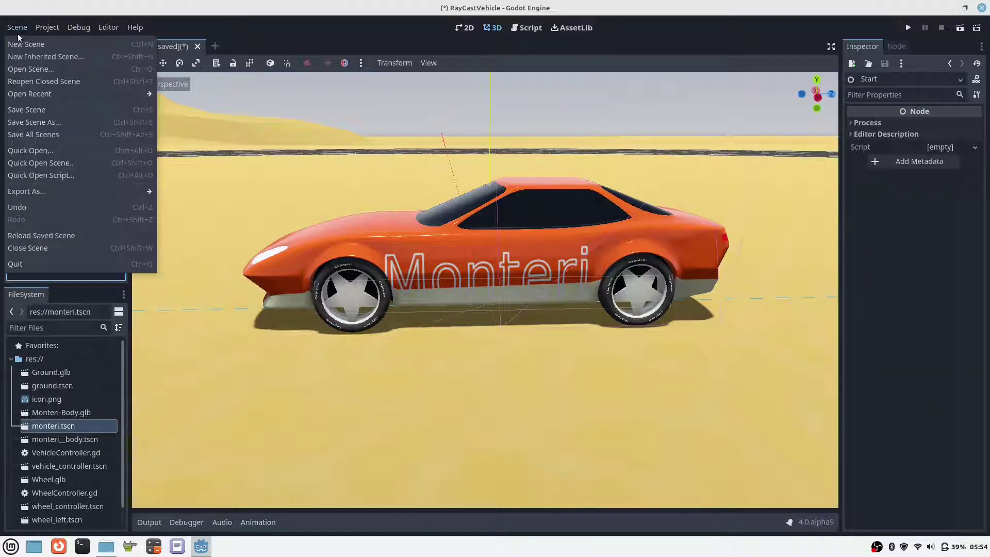
{"action": "left_click", "coordinate": [39, 110]}
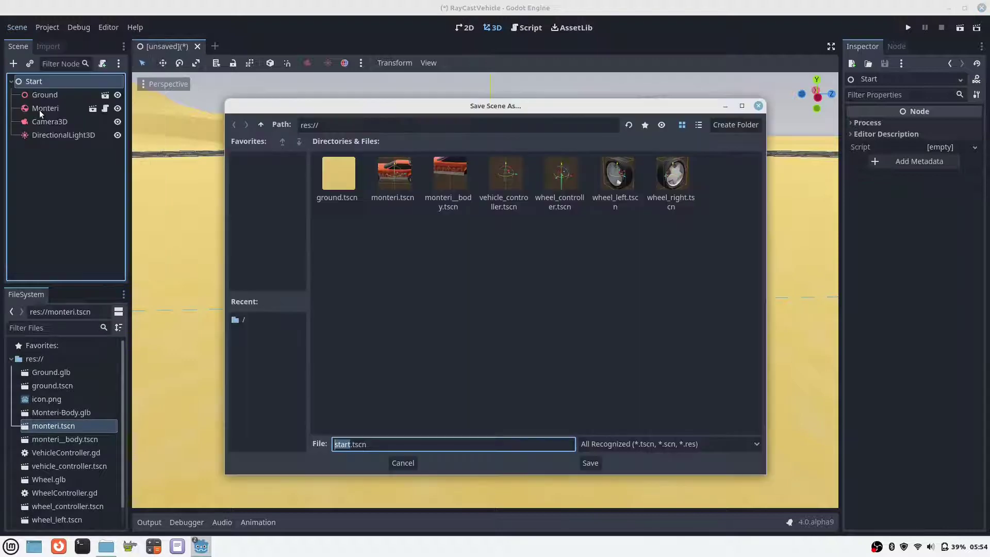
{"action": "left_click", "coordinate": [589, 462]}
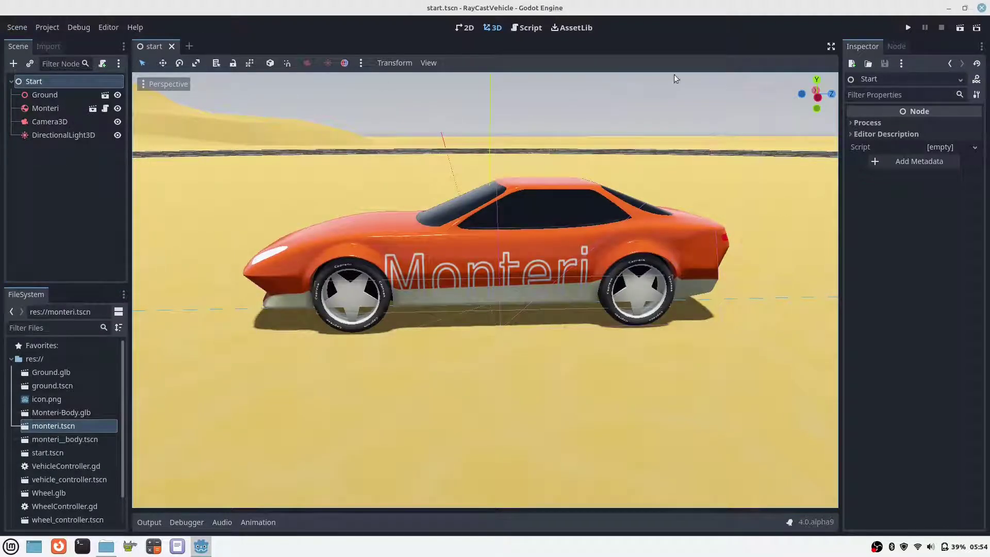
Run the project with the current scene set as the main scene, and close the game window after the test.
{"action": "left_click", "coordinate": [907, 28]}
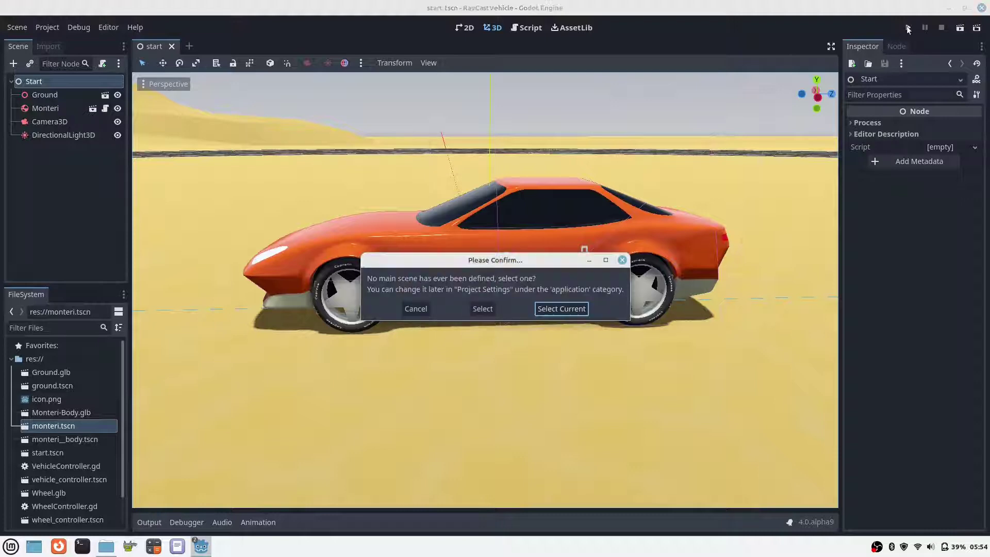
{"action": "left_click", "coordinate": [560, 308]}
{"action": "left_click", "coordinate": [751, 115]}
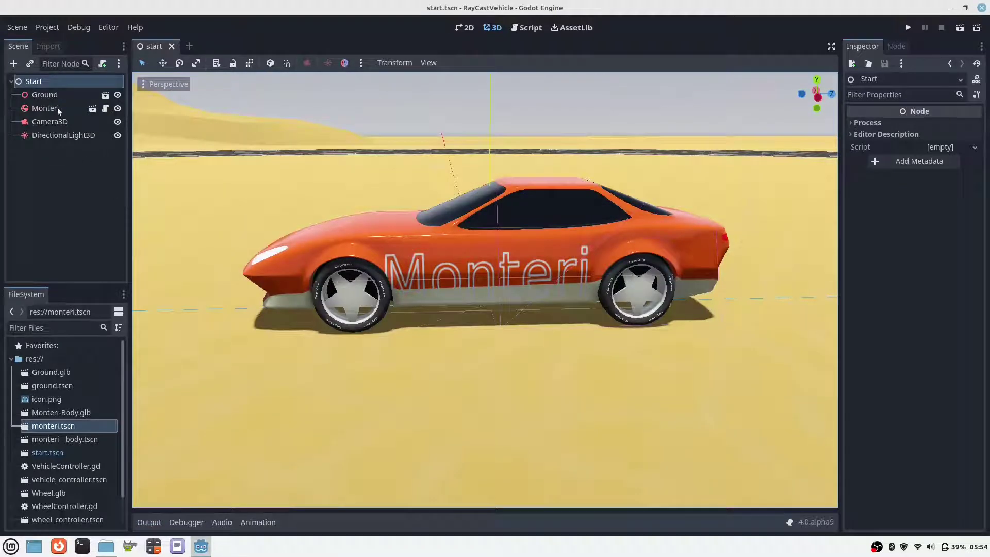
Raise the Monteri car to a Y position of about 1.03 m and test its drop in a short project run.
{"action": "left_click", "coordinate": [45, 108]}
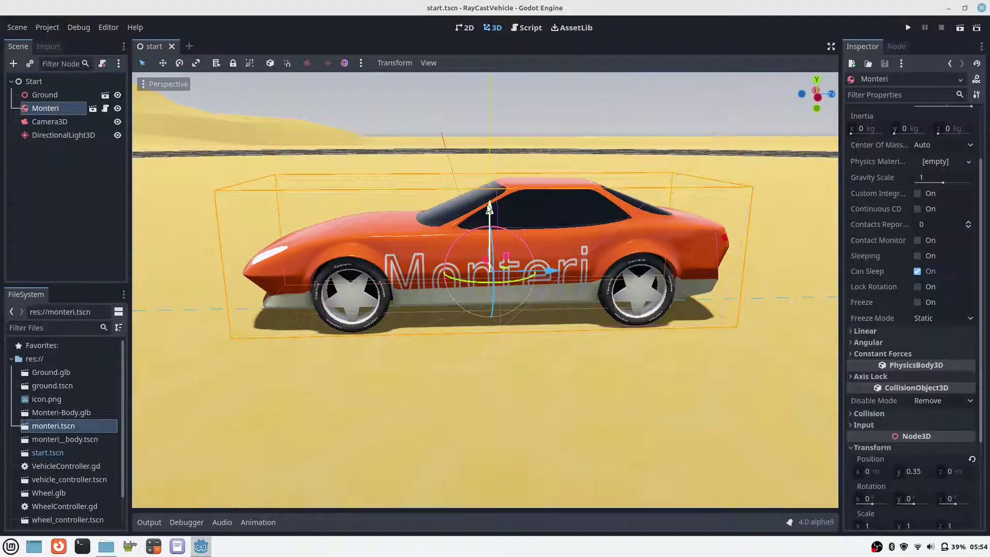
{"action": "left_click_drag", "start_coordinate": [489, 209], "coordinate": [489, 141]}
{"action": "left_click", "coordinate": [907, 28]}
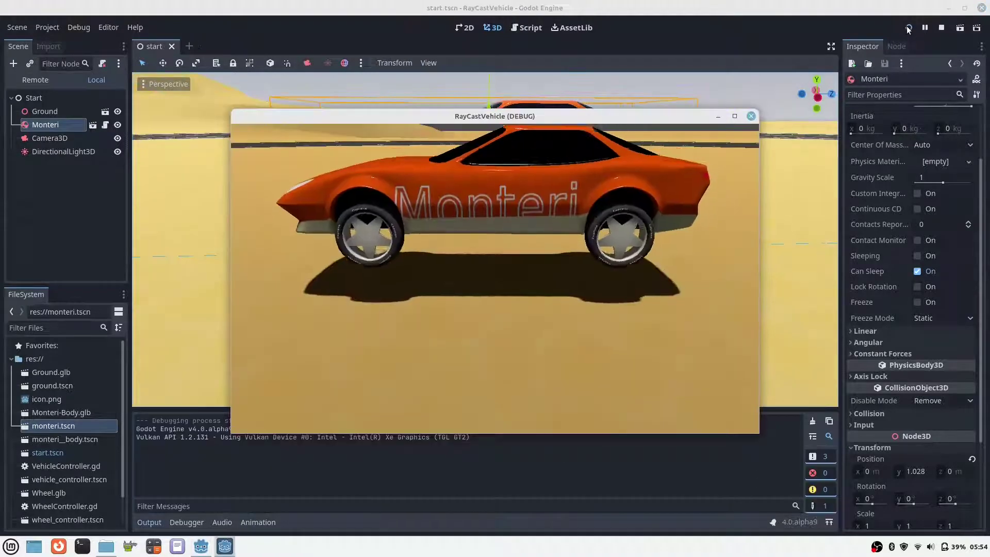
{"action": "left_click", "coordinate": [751, 116]}
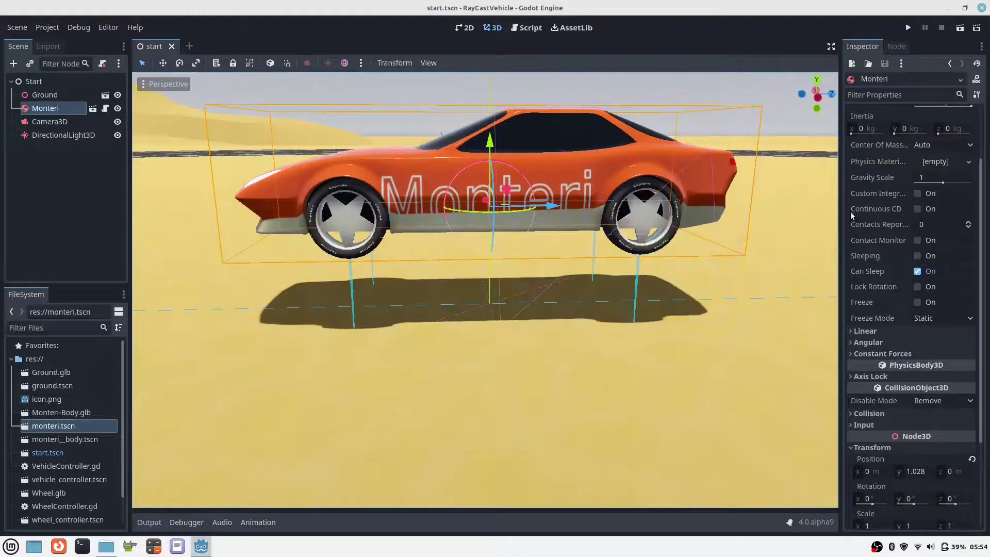
Set the Monteri car's Spring Damping to 800.
{"action": "scroll", "coordinate": [945, 228], "scroll_direction": "up", "scroll_amount": 3}
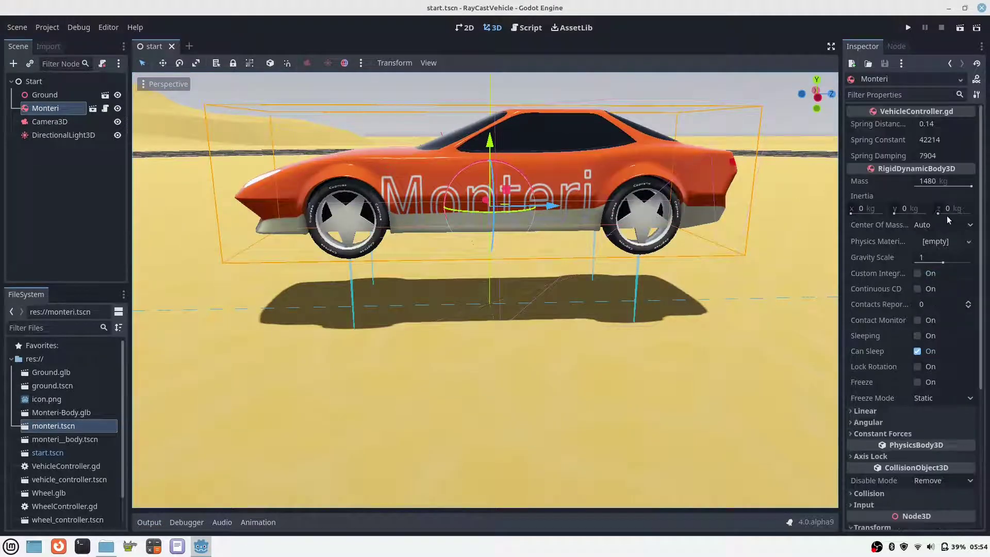
{"action": "left_click", "coordinate": [933, 159]}
{"action": "type", "text": "800"}
{"action": "key", "text": "Return"}
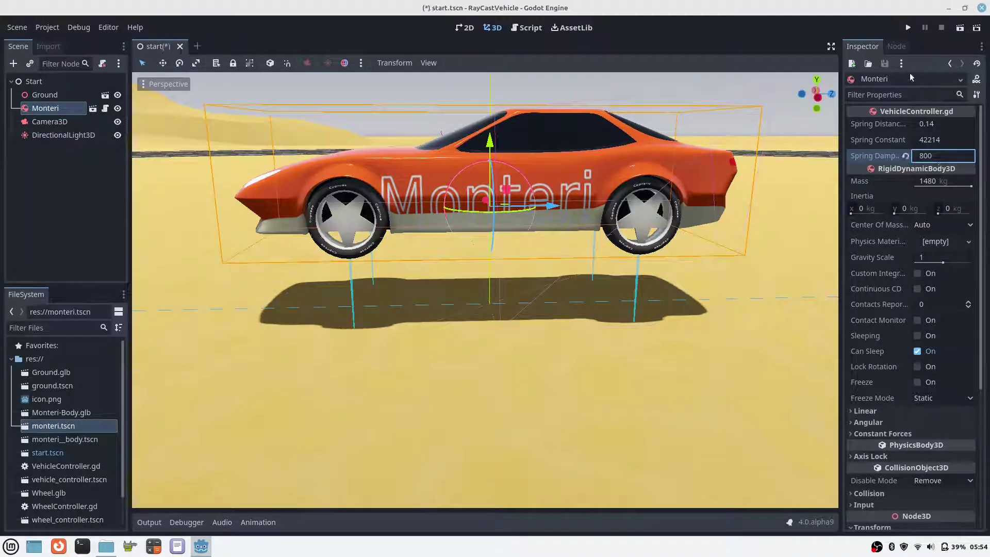